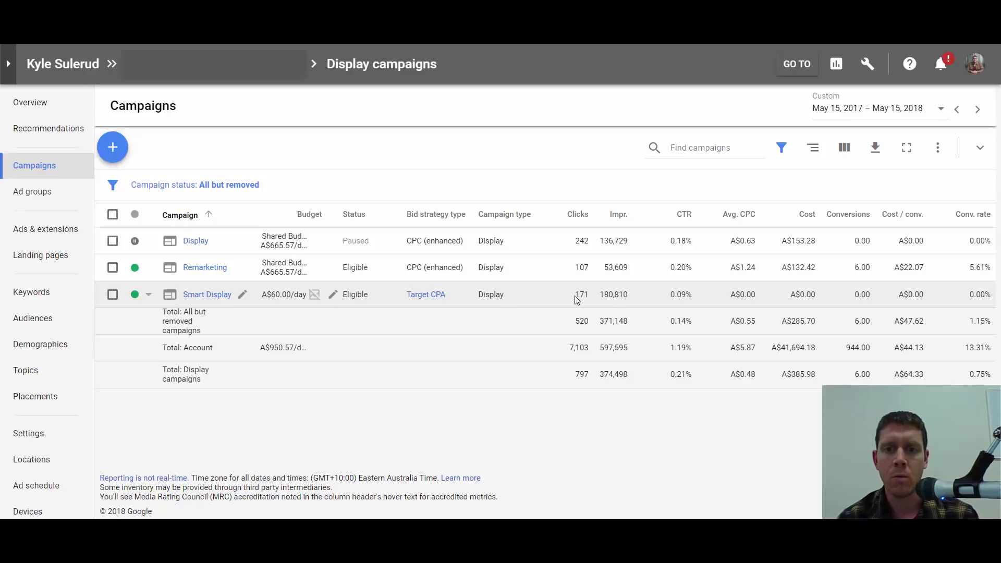
Highlight the Smart Display campaign's clicks, cost and average CPC figures
drag(574, 295, 631, 301)
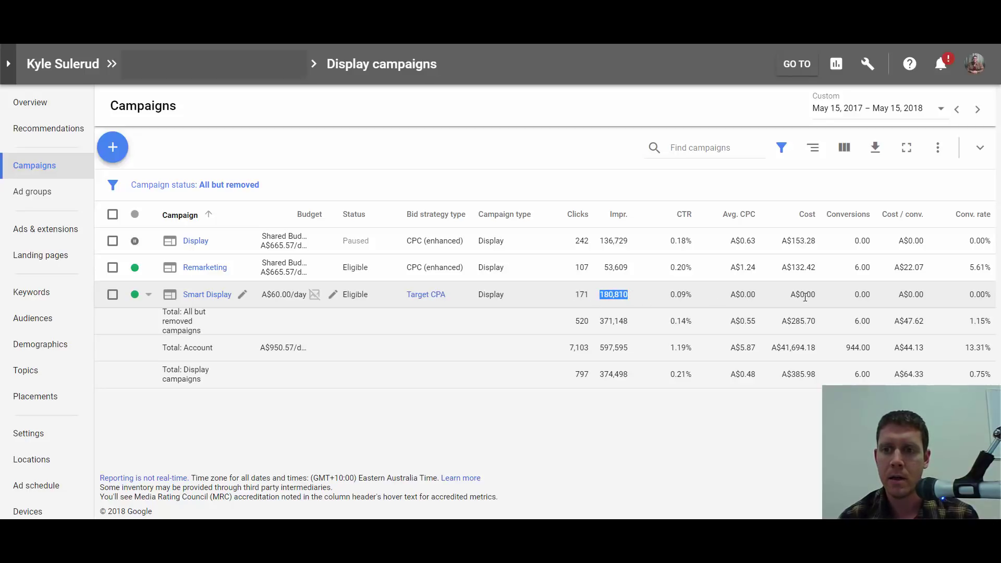
drag(791, 296, 818, 295)
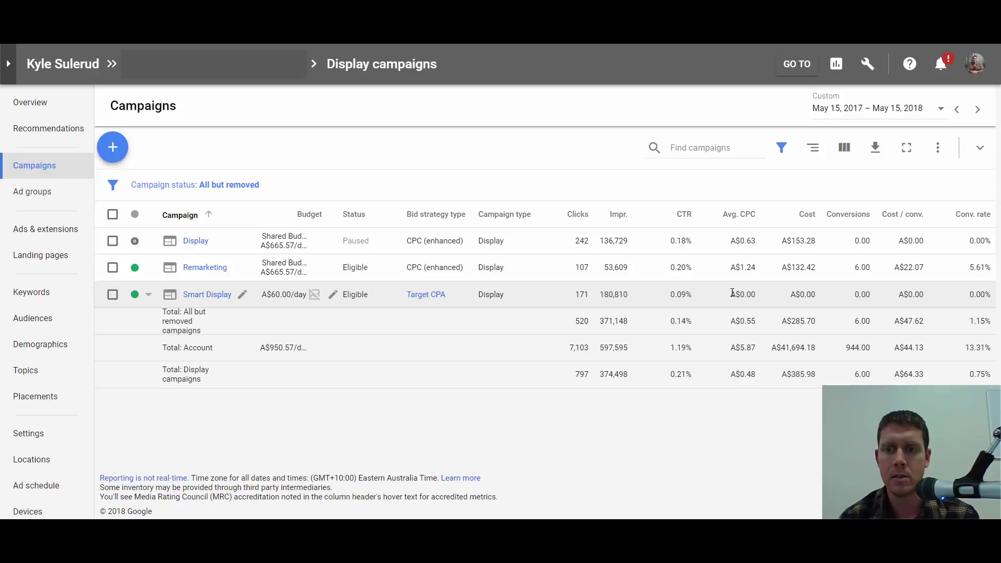
drag(733, 293, 757, 295)
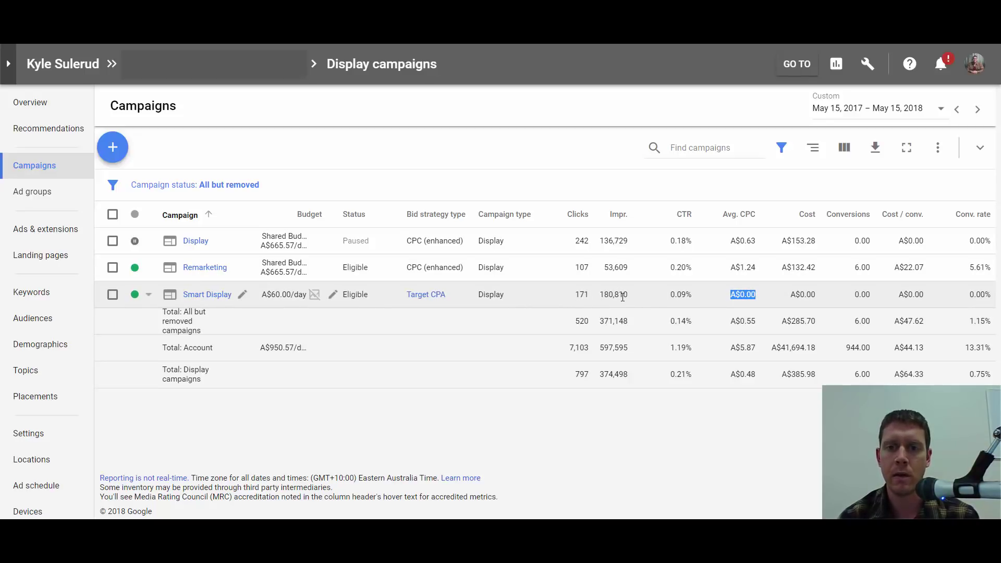
click(604, 399)
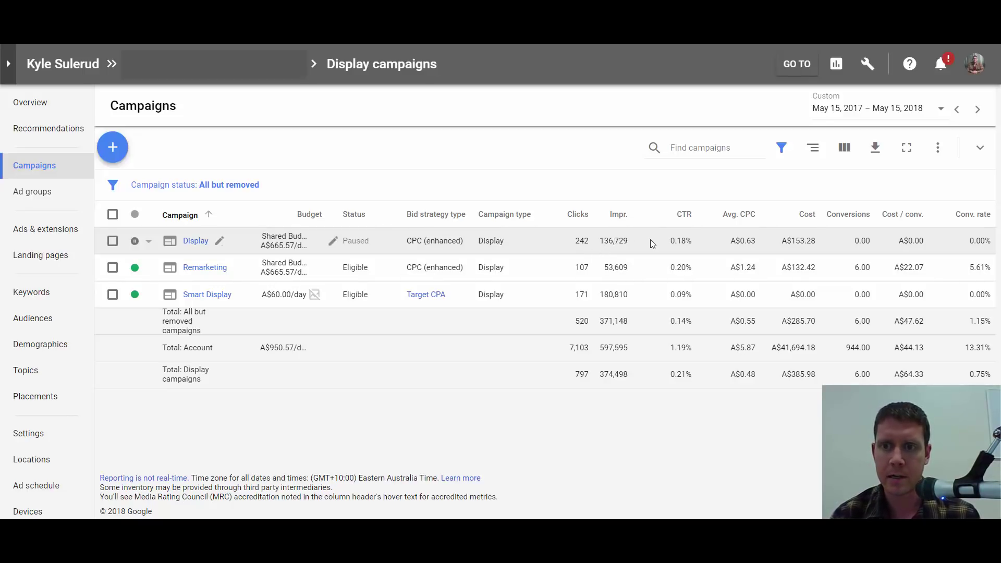
Highlight the Display cost of A$153.28 and Remarketing figures, then go to the 'Pay for conversions' help article
drag(786, 243, 826, 243)
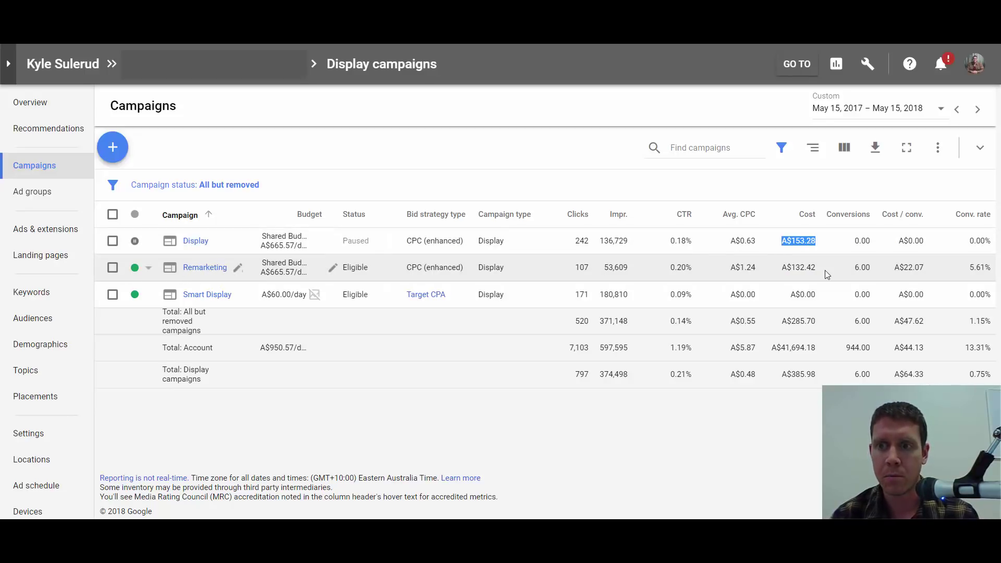
click(793, 268)
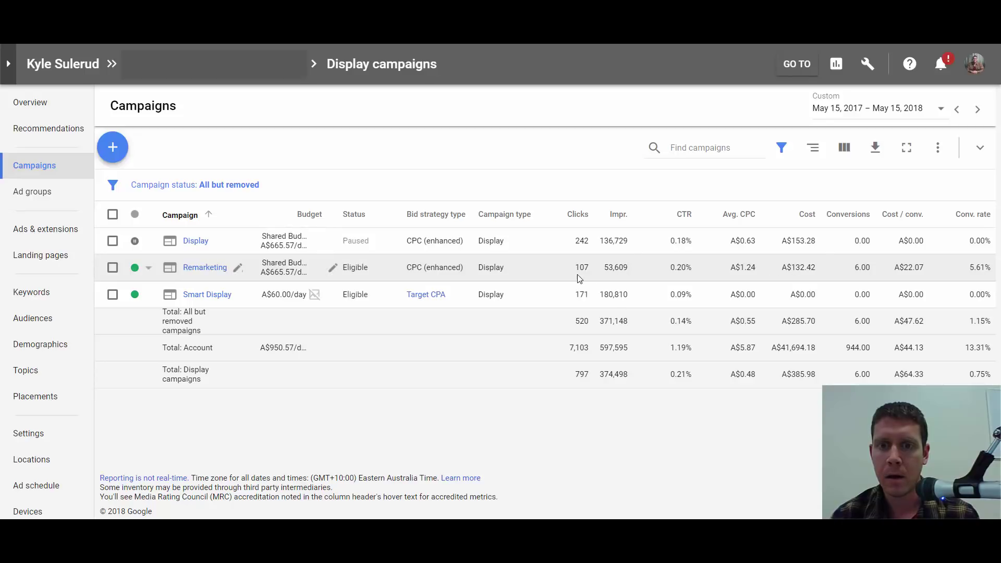
drag(577, 274, 827, 270)
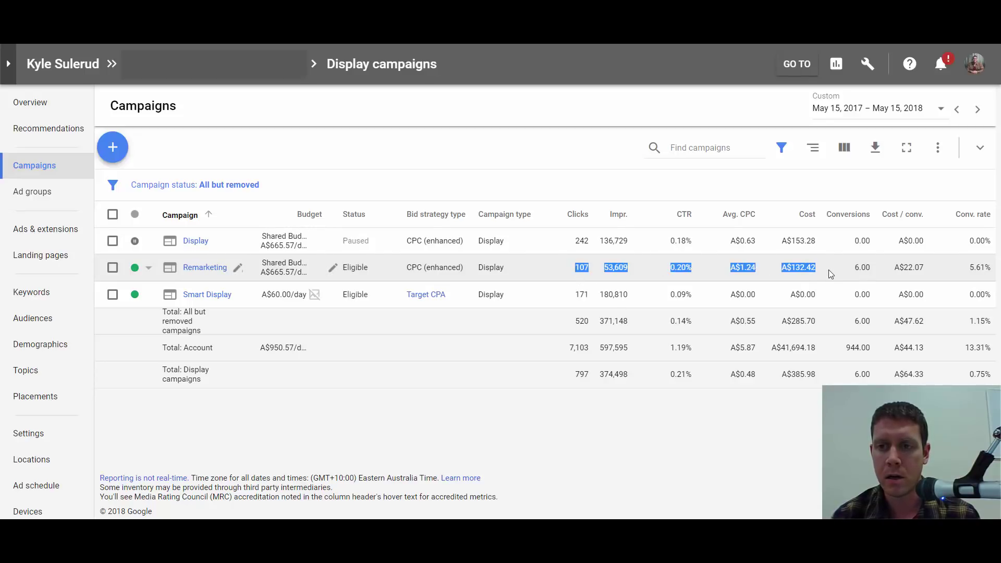
click(911, 258)
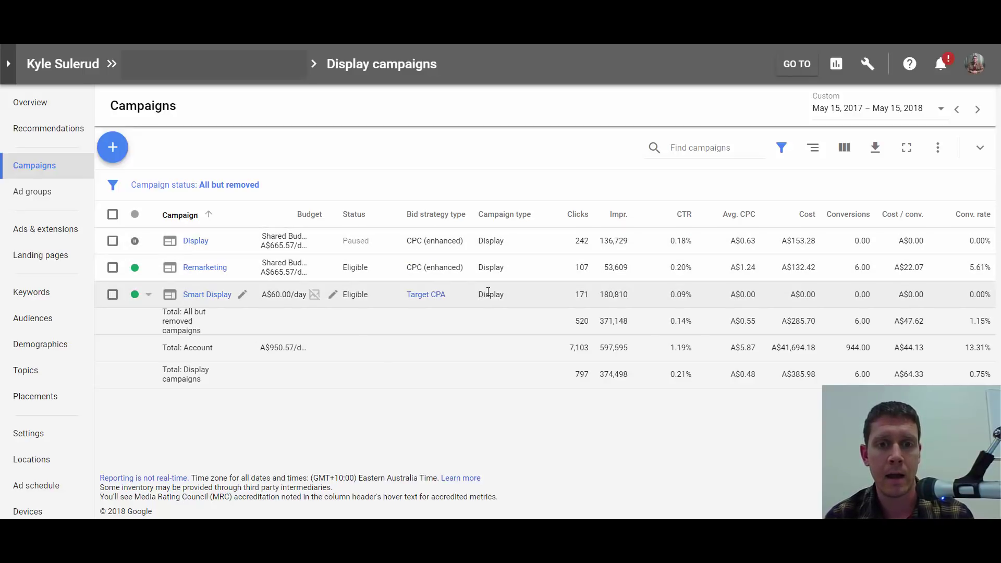
mouse_move(308, 302)
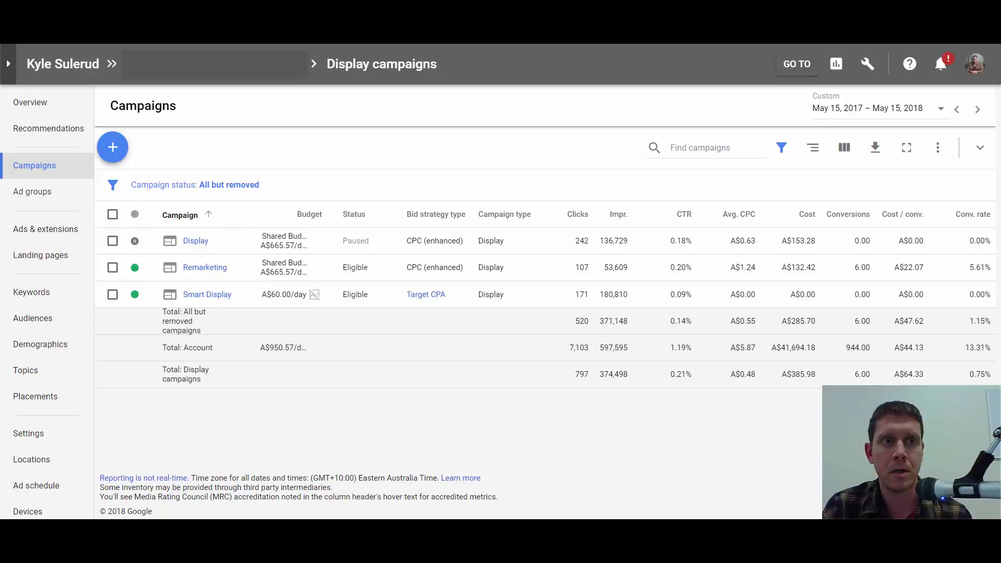
key(ctrl+Tab)
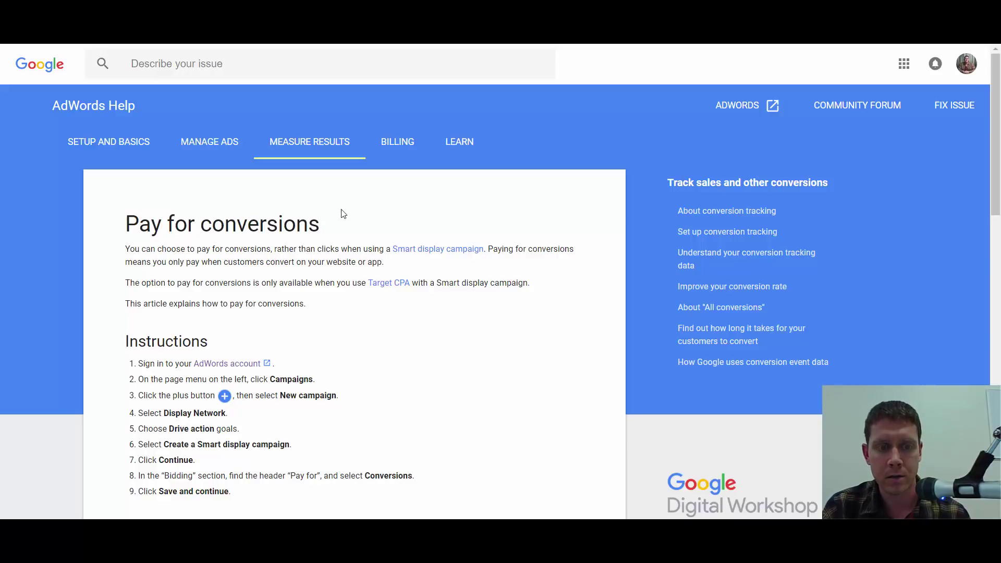
Scroll to Conversion requirements and highlight the '100 conversions in 30 days' requirement
scroll(344, 214, down, 3)
scroll(344, 214, down, 2)
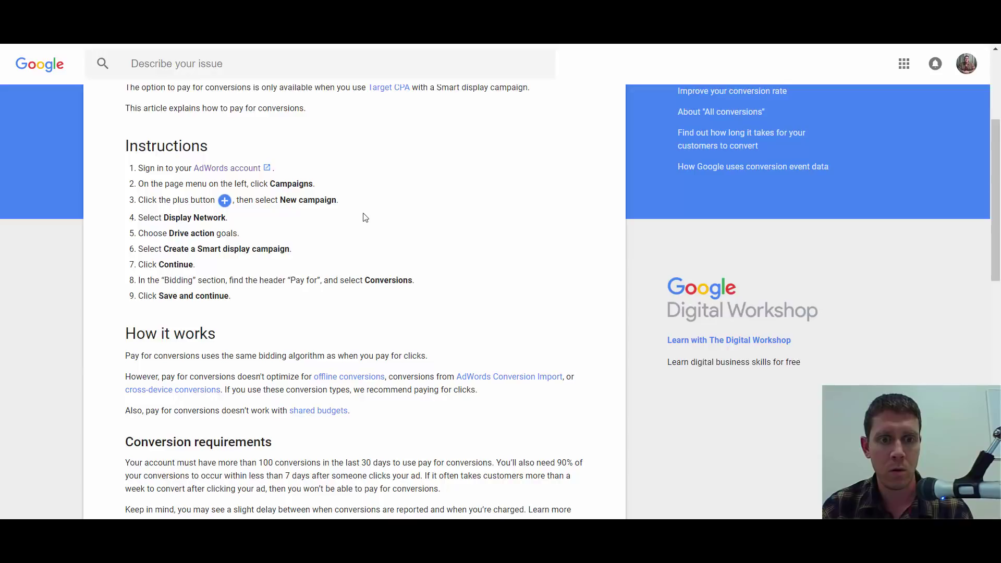
scroll(359, 208, down, 1)
scroll(354, 198, down, 1)
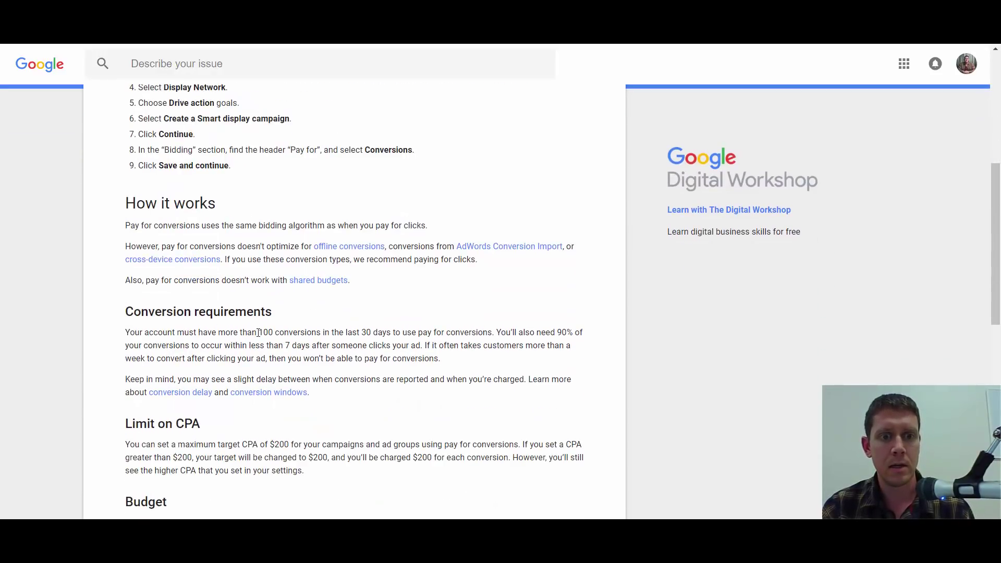
drag(258, 332, 391, 335)
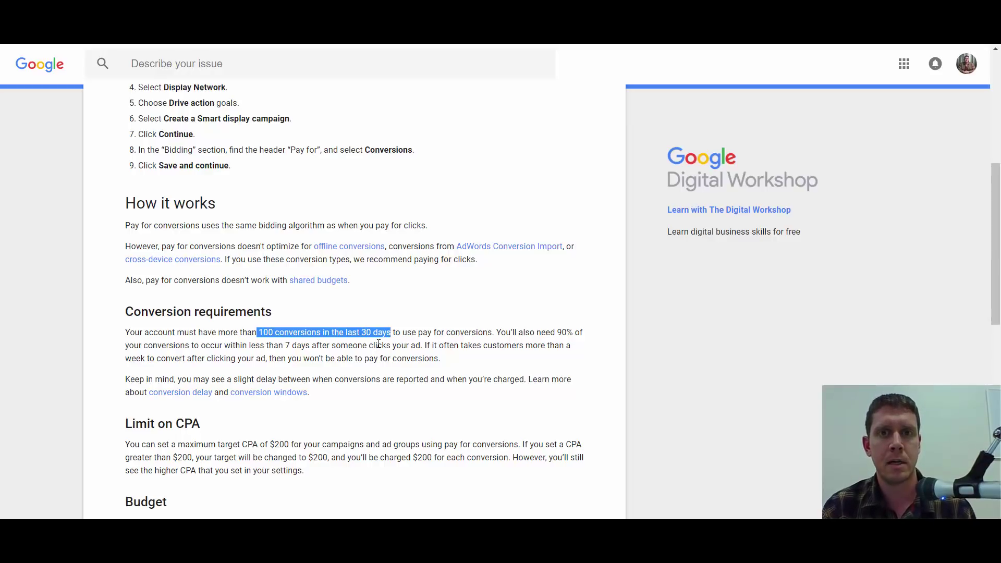
click(248, 347)
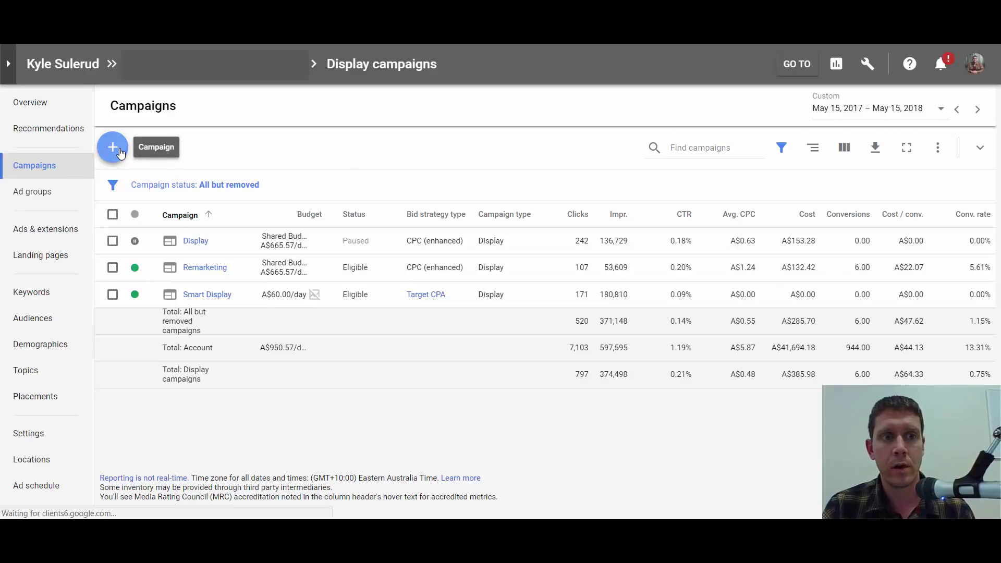
Create a new Display campaign with the Leads goal as a Smart display campaign and continue
click(143, 148)
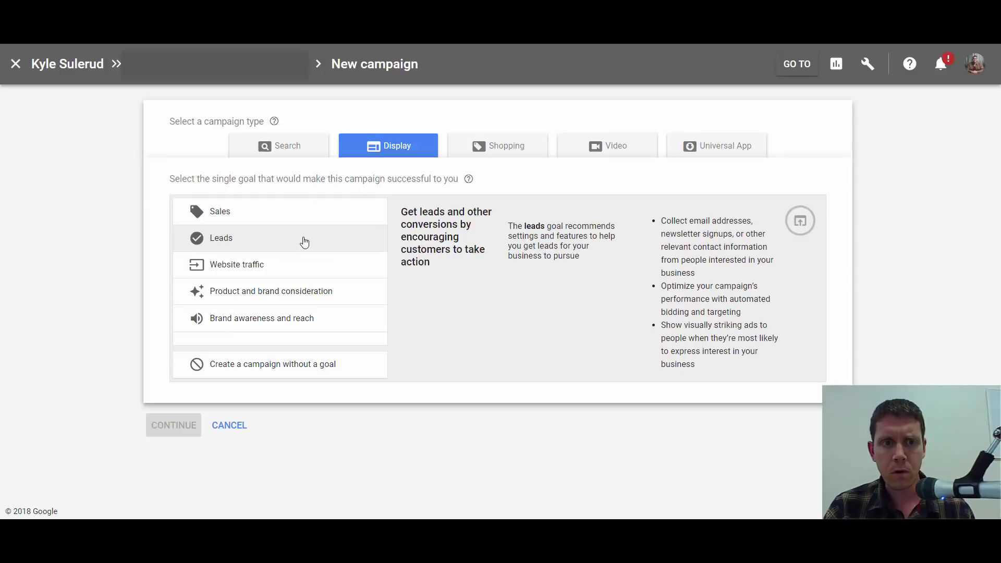
click(271, 238)
scroll(291, 245, down, 2)
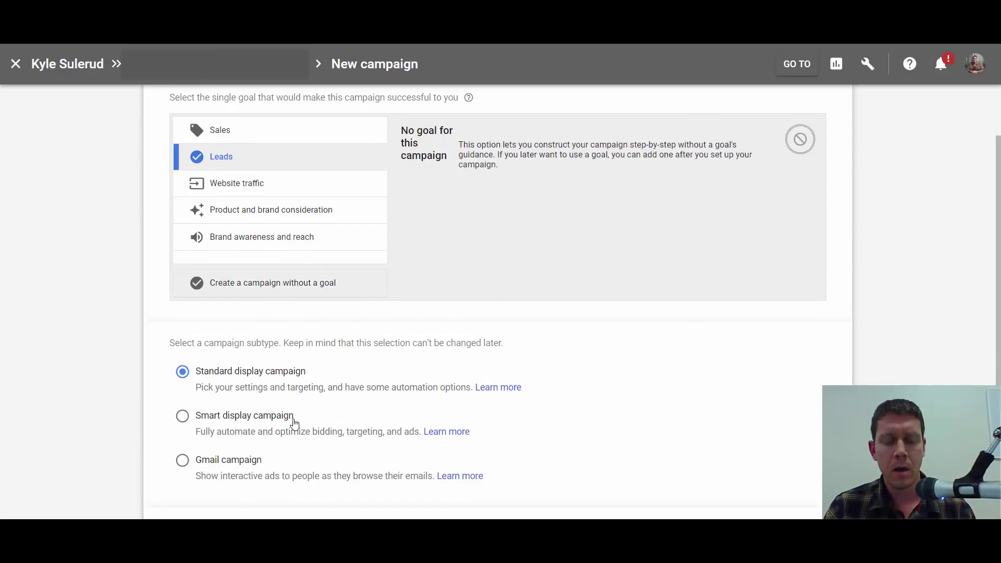
click(182, 419)
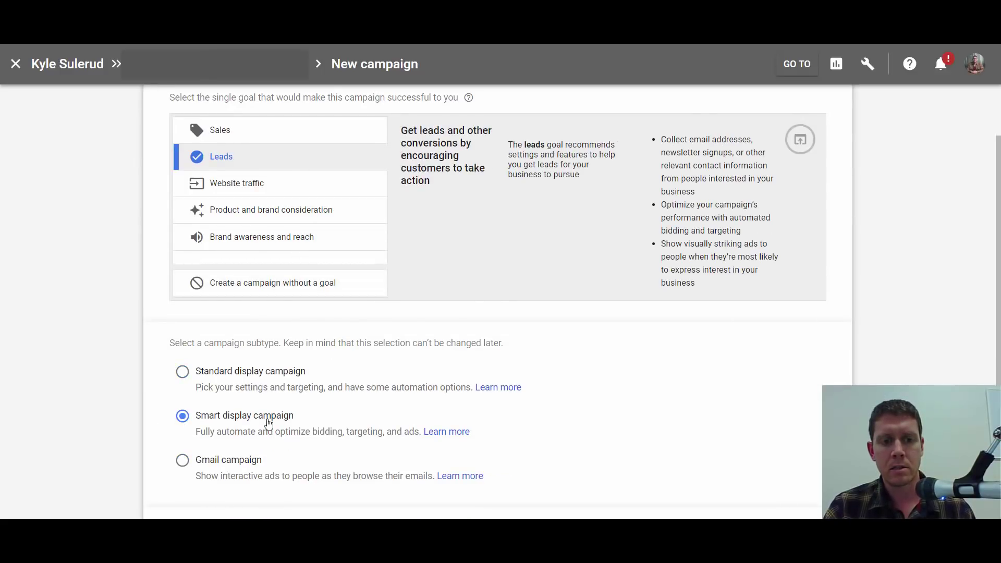
scroll(305, 401, down, 2)
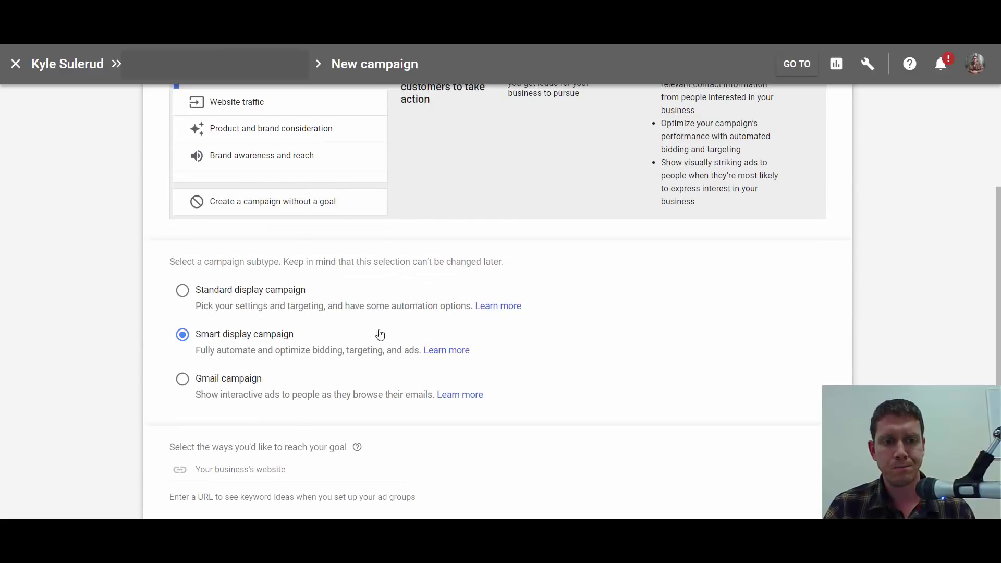
scroll(375, 333, down, 2)
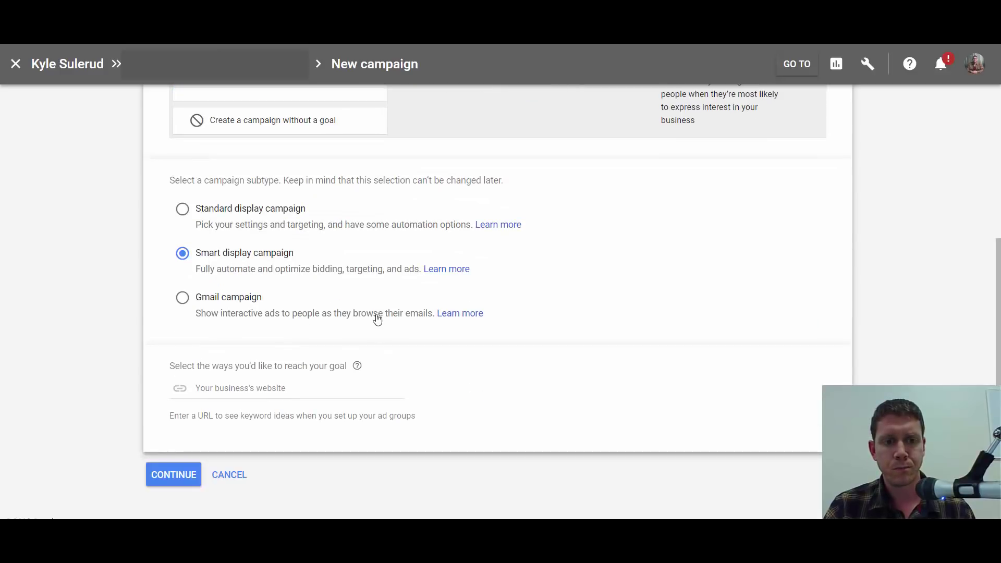
click(186, 479)
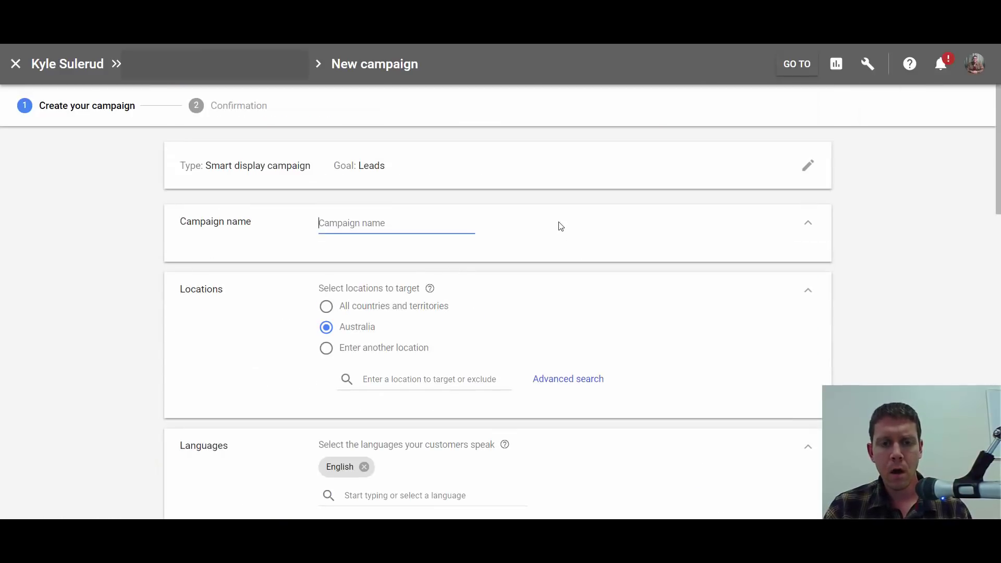
Set bidding to focus on Conversions and automatically maximize conversions
scroll(521, 217, down, 3)
scroll(522, 216, down, 1)
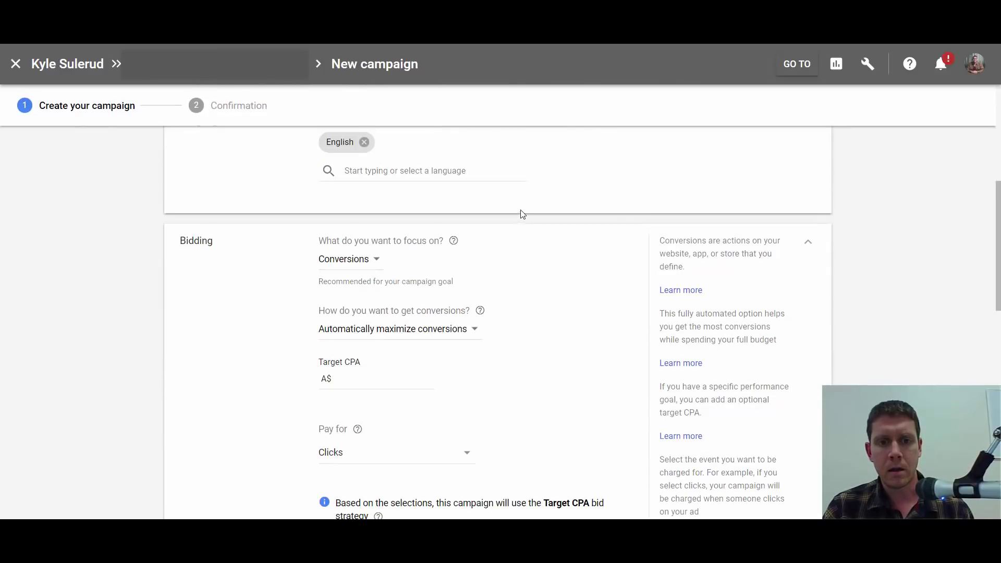
scroll(485, 211, up, 2)
scroll(482, 210, down, 1)
scroll(485, 209, down, 1)
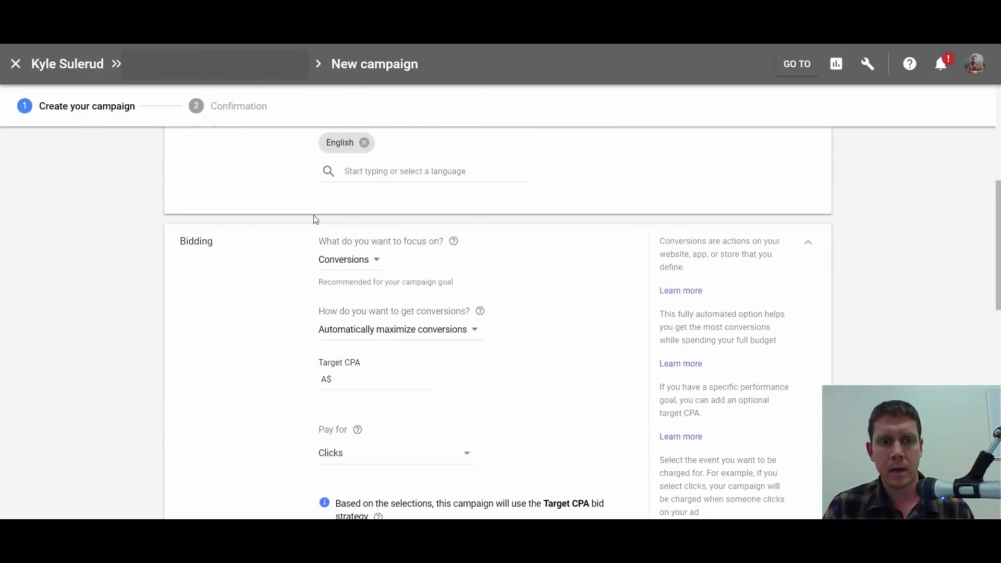
scroll(403, 242, down, 1)
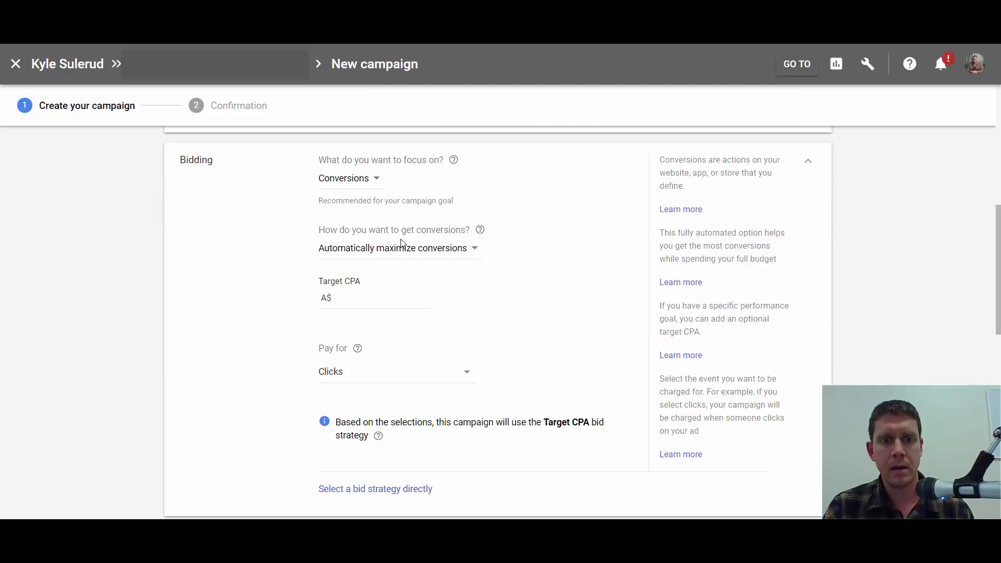
click(376, 180)
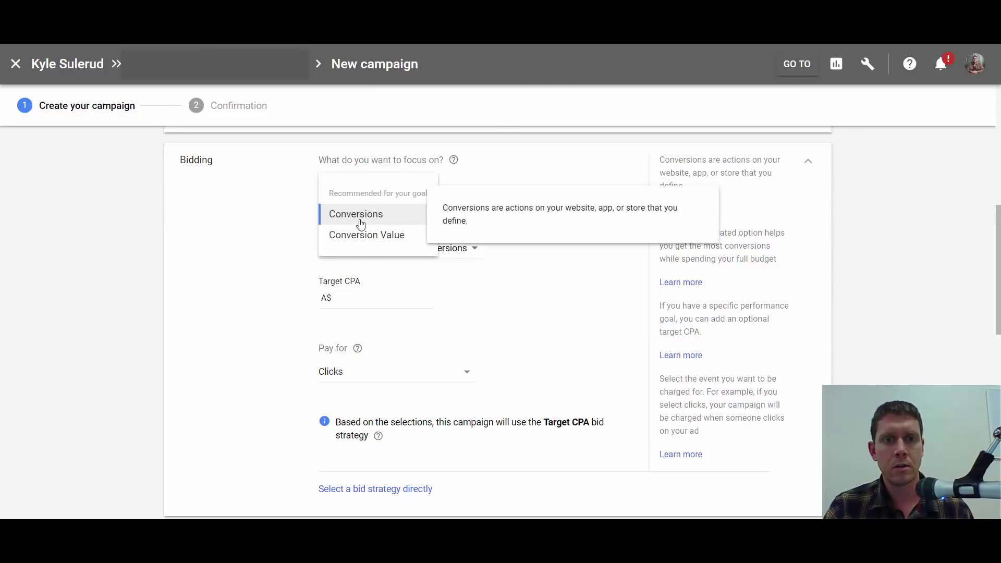
click(314, 203)
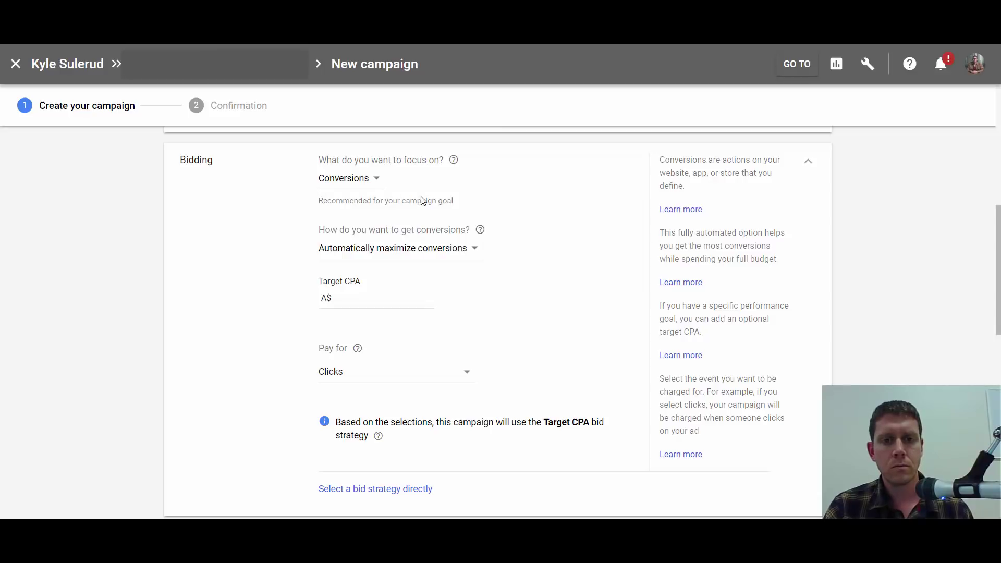
scroll(480, 200, up, 15)
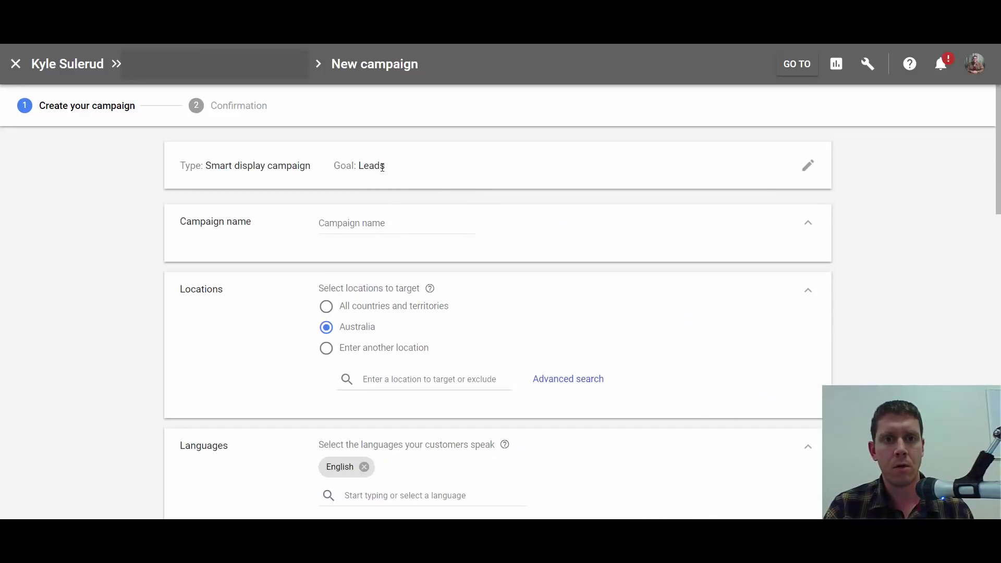
scroll(300, 234, down, 6)
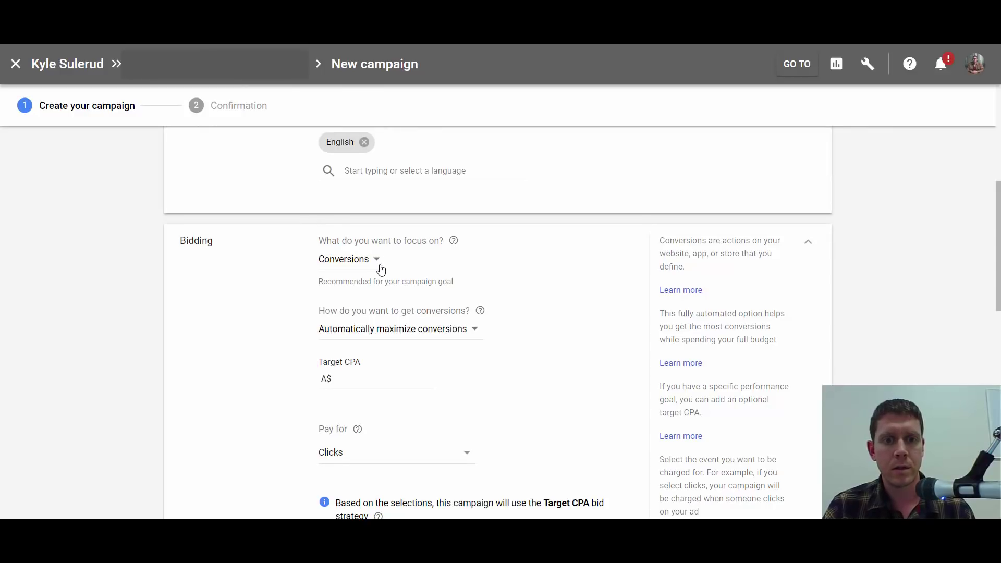
scroll(529, 250, down, 2)
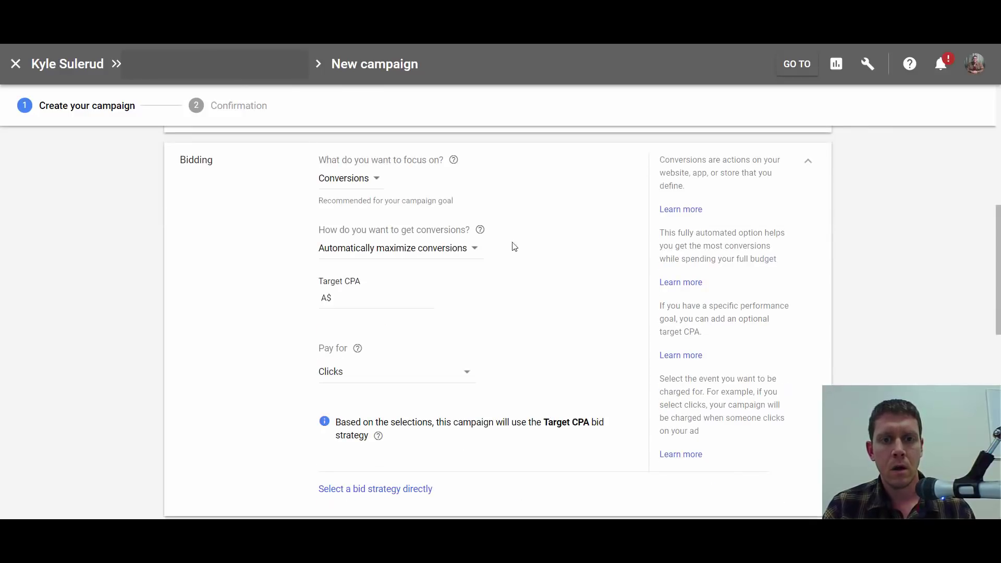
click(474, 249)
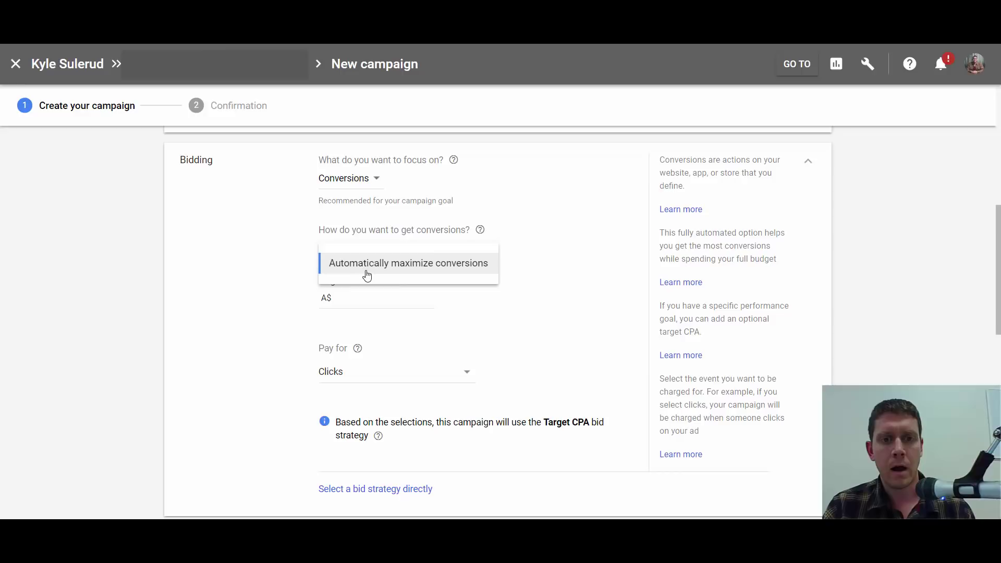
mouse_move(436, 266)
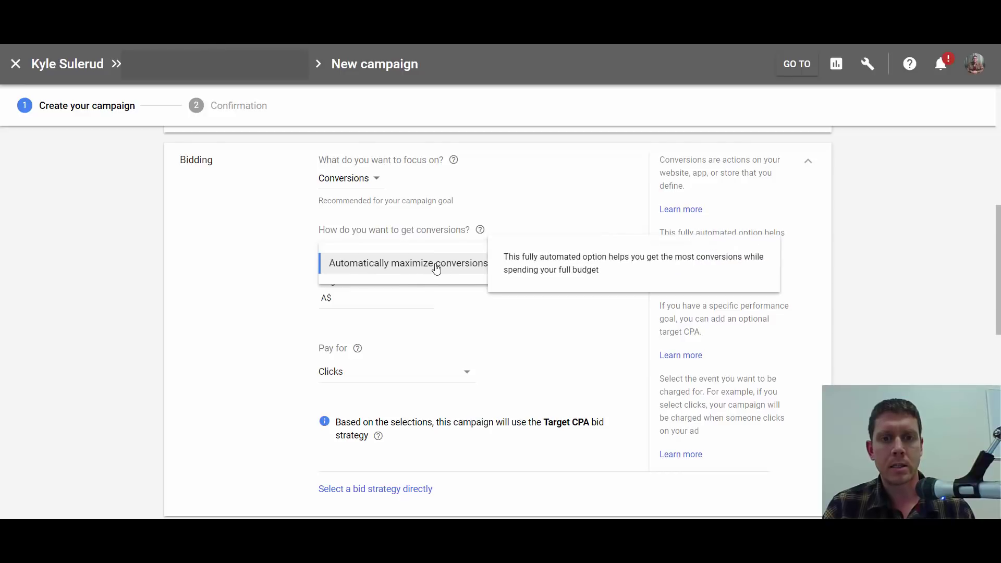
click(290, 266)
click(370, 297)
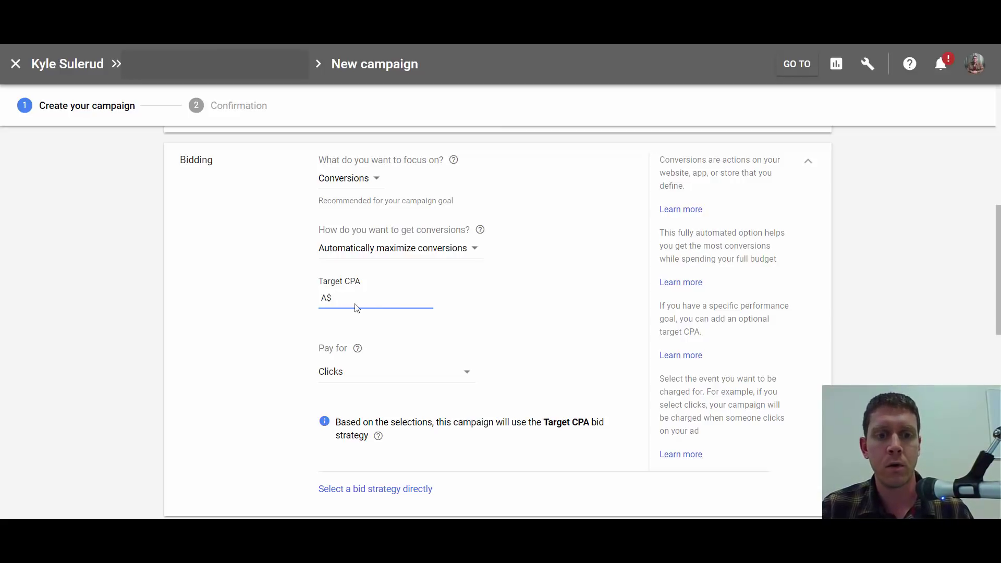
Change the Pay for setting from Clicks to Conversions
scroll(364, 307, down, 2)
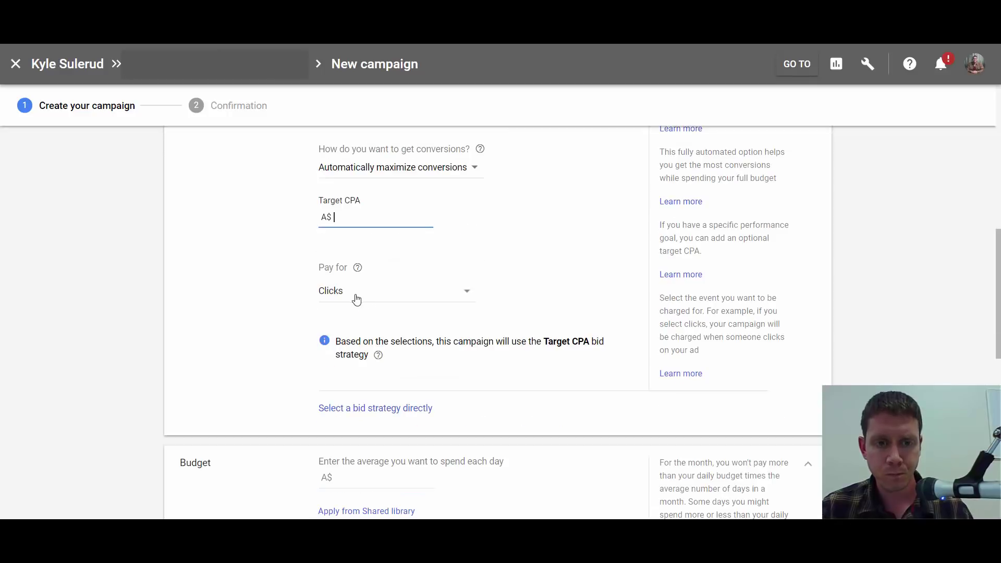
click(468, 294)
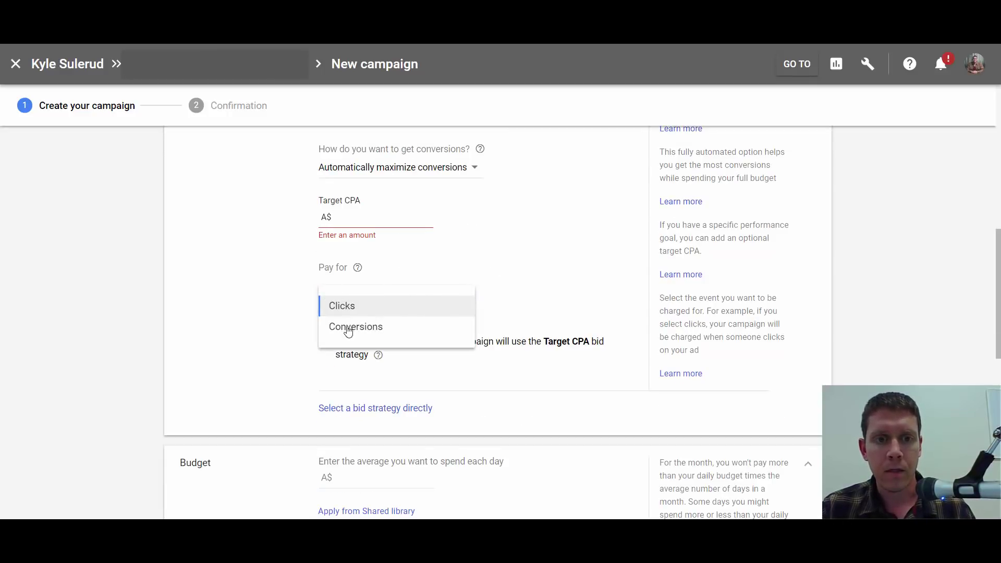
click(279, 290)
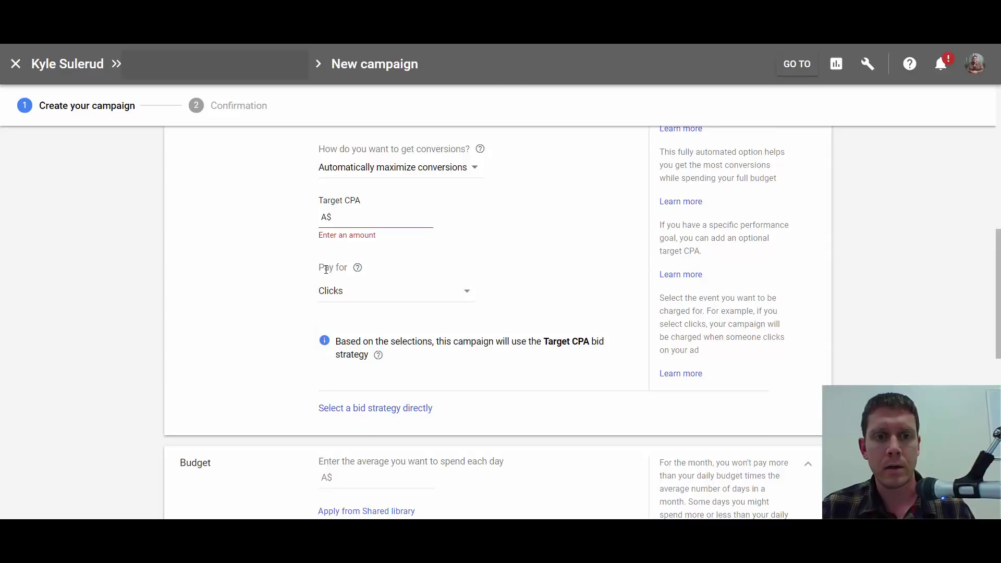
drag(334, 271, 359, 275)
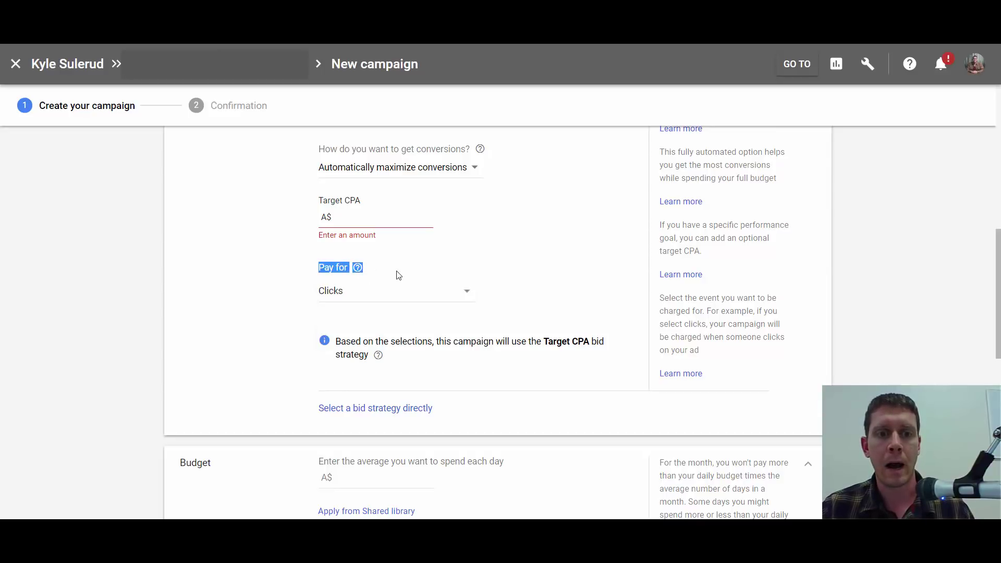
click(501, 281)
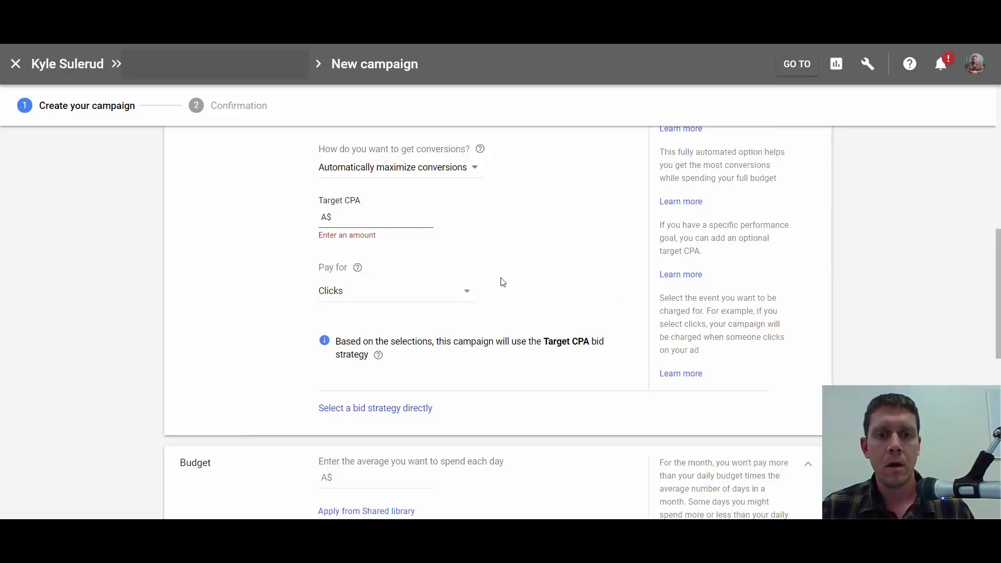
click(471, 292)
click(346, 332)
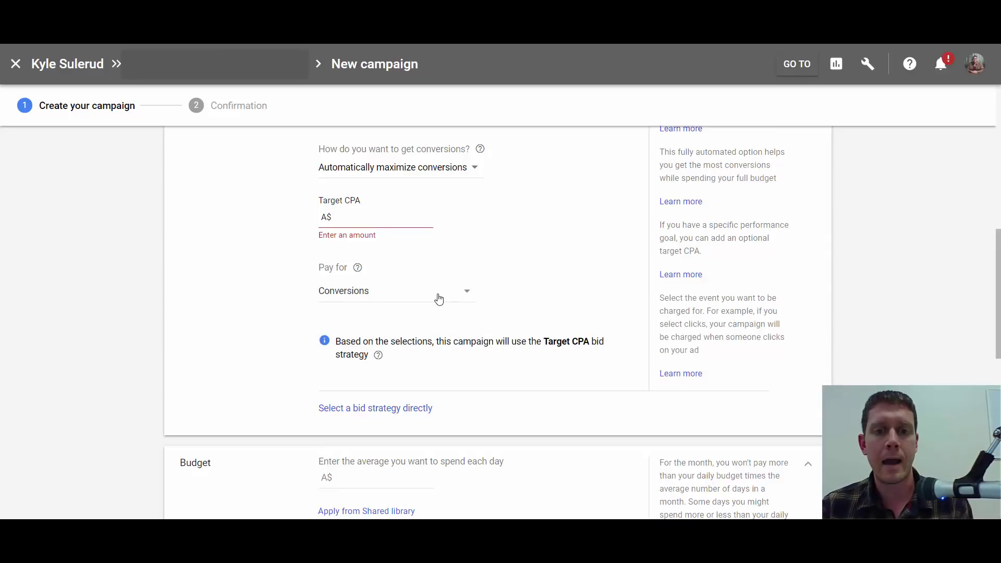
click(468, 296)
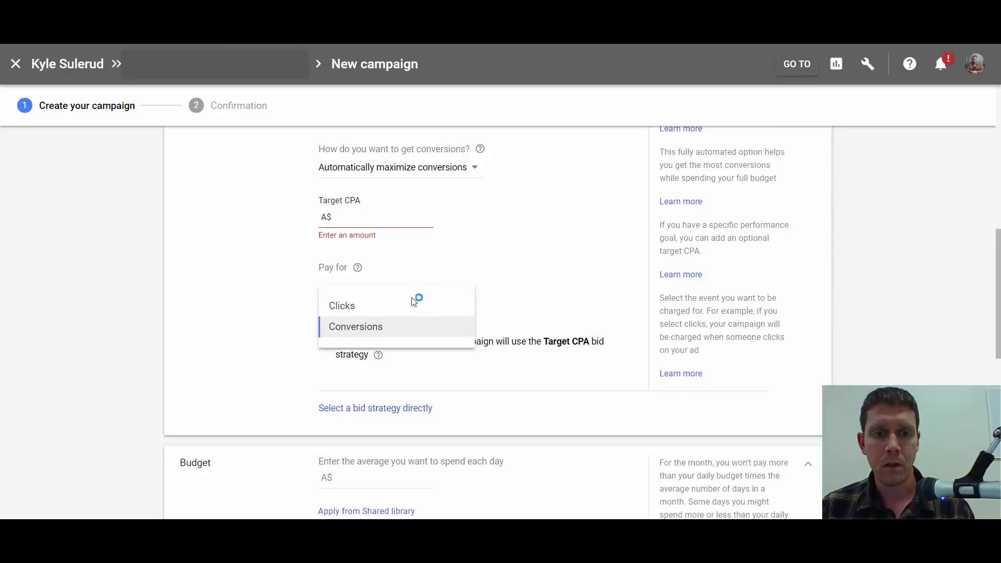
click(312, 306)
scroll(324, 296, down, 2)
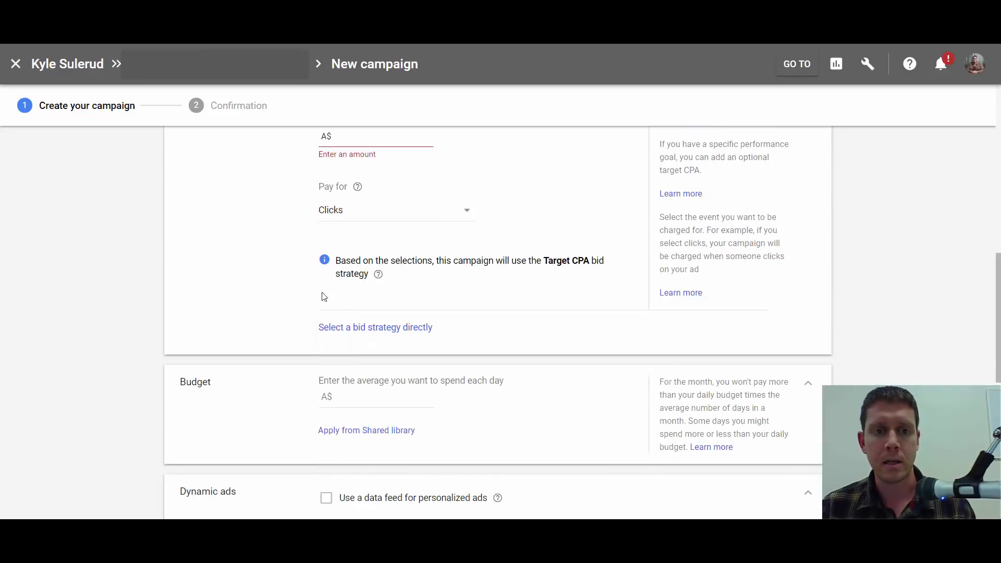
click(466, 211)
click(384, 250)
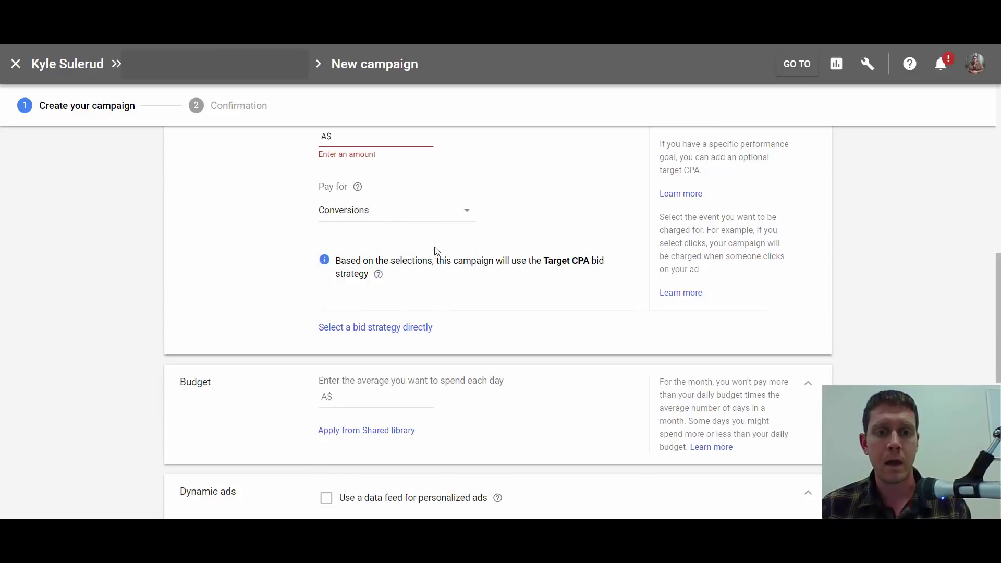
scroll(457, 250, down, 4)
scroll(477, 247, up, 4)
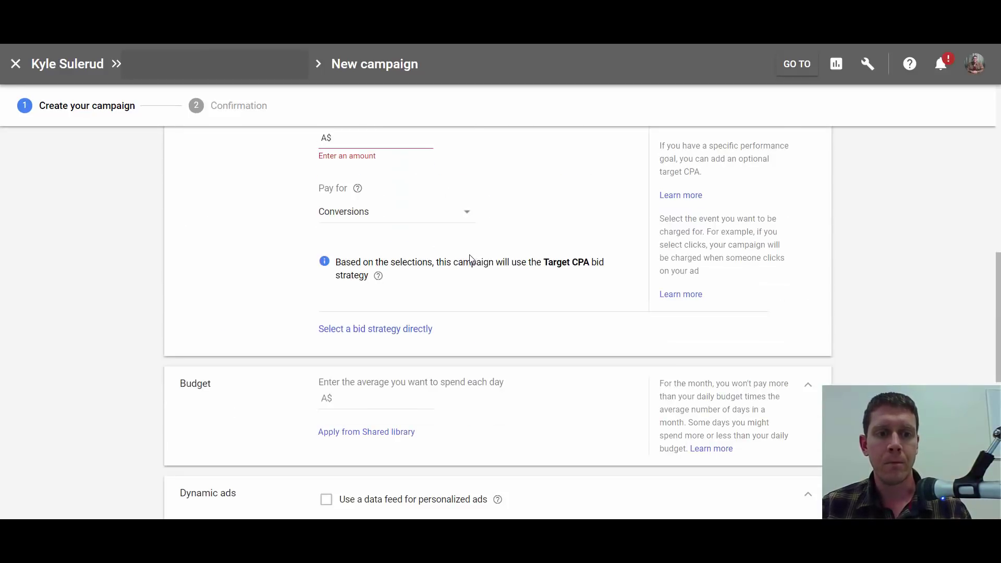
scroll(470, 258, down, 2)
scroll(471, 258, down, 2)
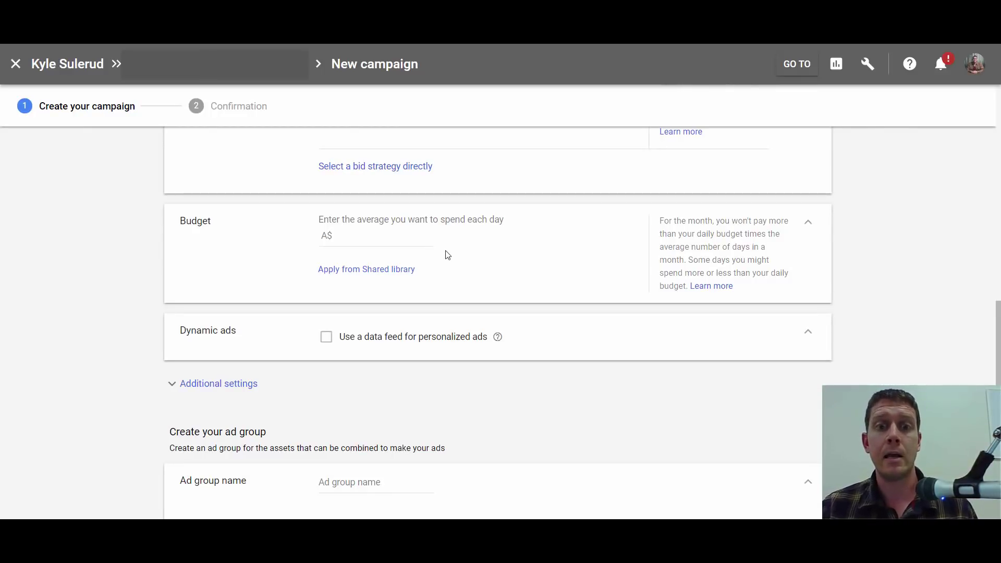
scroll(480, 266, up, 2)
scroll(484, 263, up, 2)
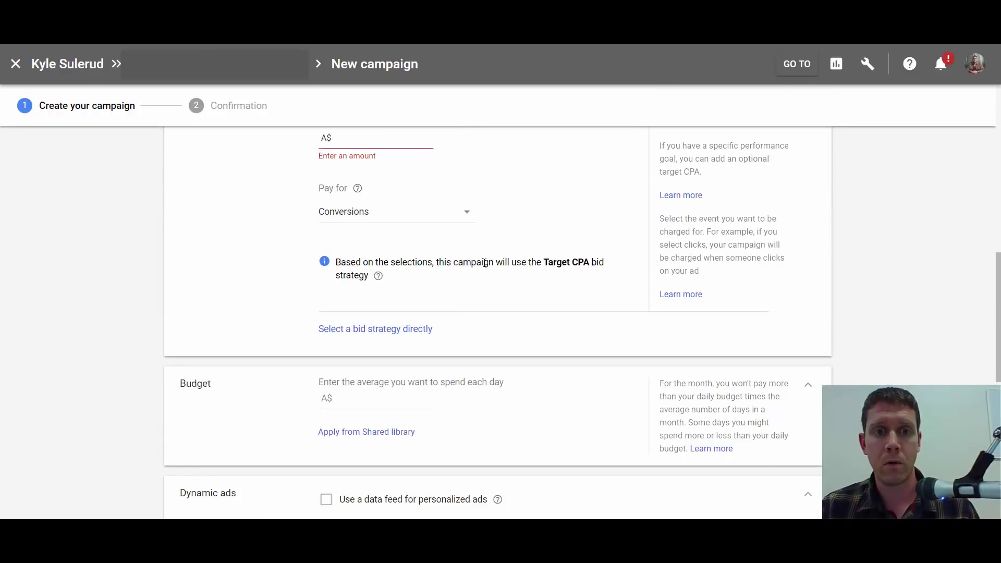
scroll(352, 212, up, 2)
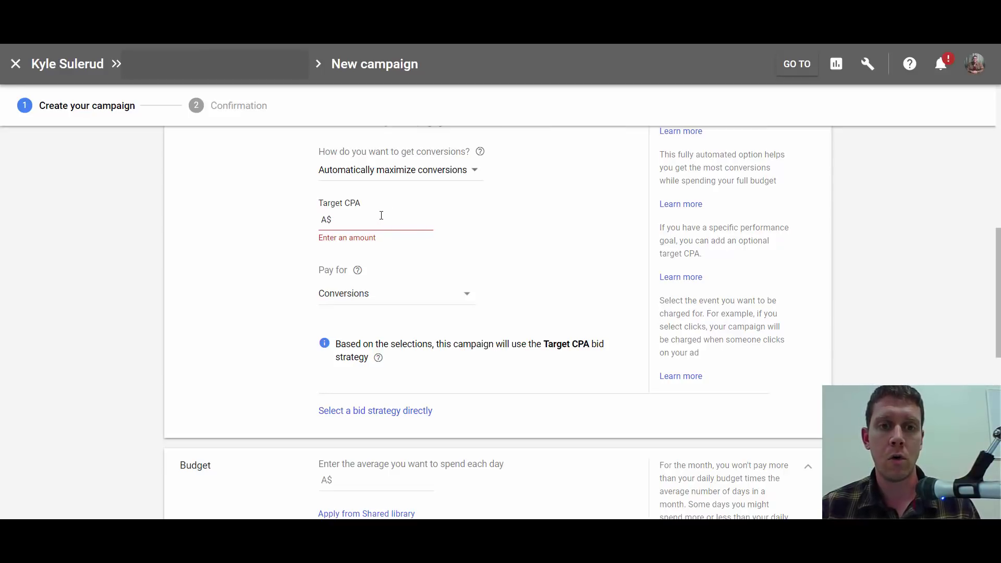
scroll(381, 215, up, 2)
scroll(381, 216, down, 5)
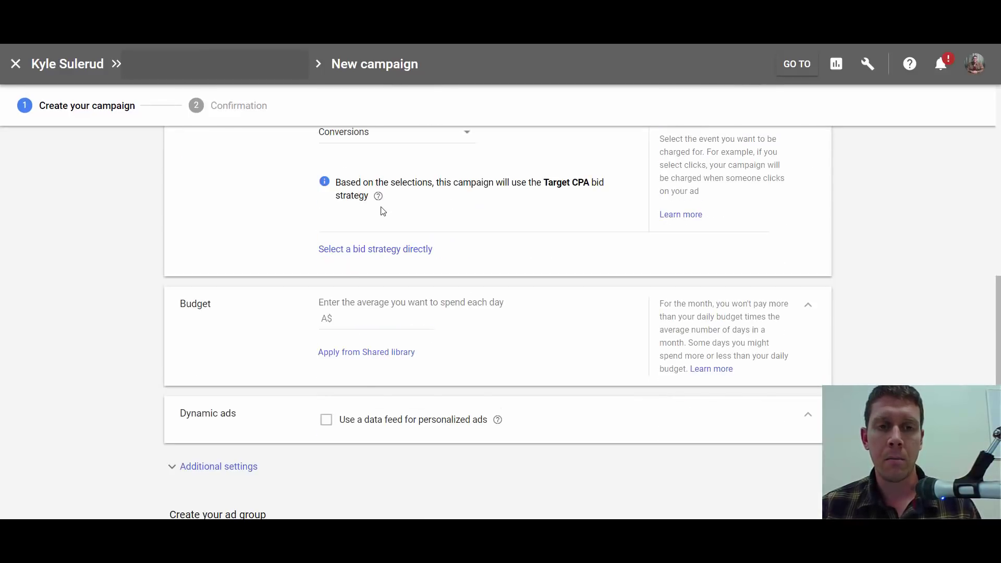
scroll(362, 217, up, 2)
scroll(400, 330, down, 2)
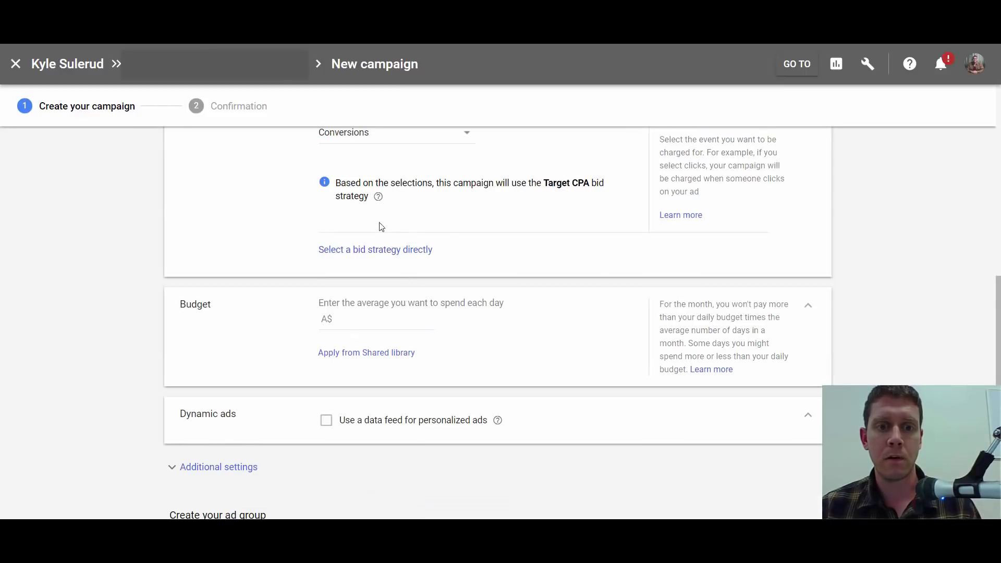
scroll(416, 252, down, 2)
scroll(420, 248, down, 2)
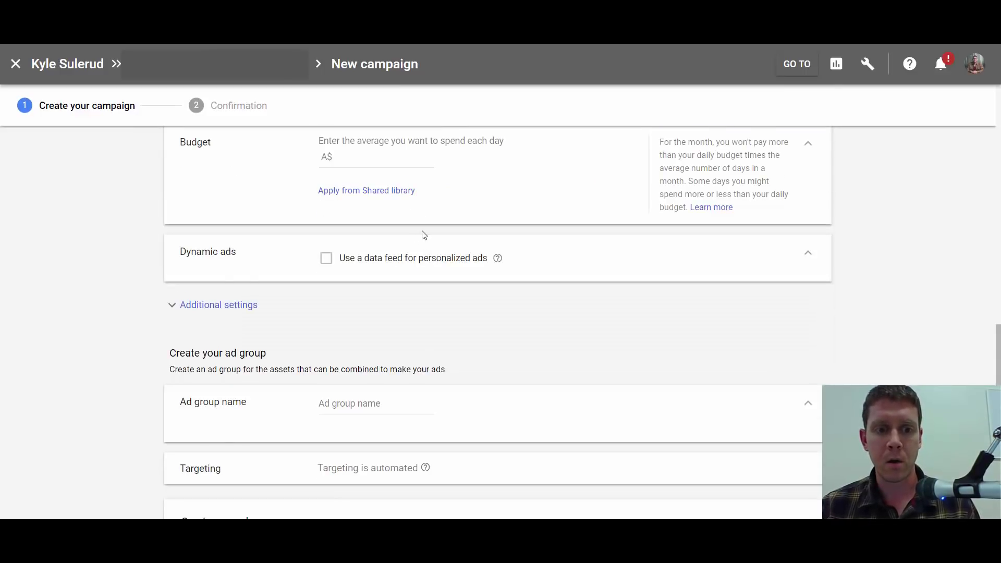
scroll(422, 234, down, 4)
scroll(417, 232, up, 6)
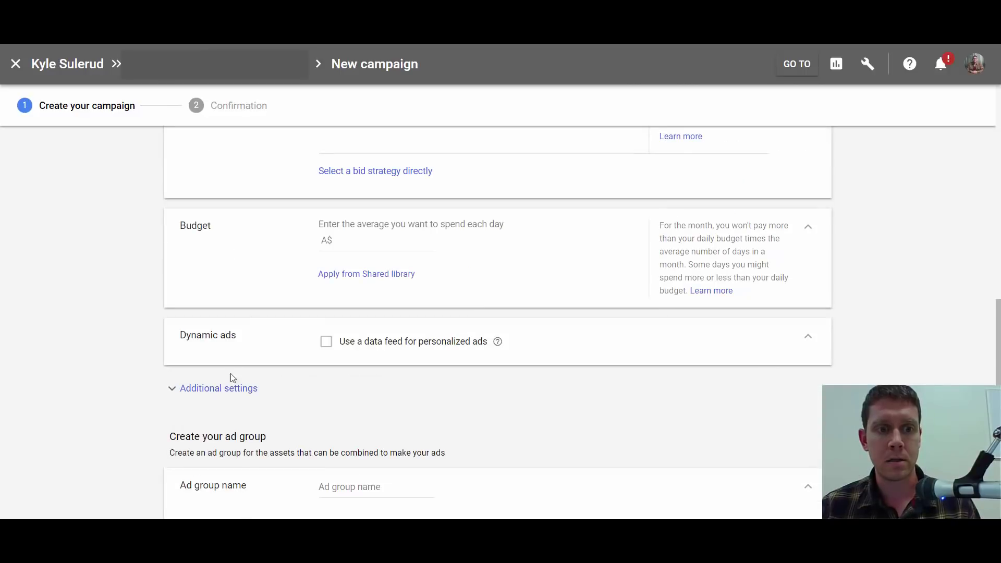
Expand Additional settings and Content exclusions, reviewing the categories without excluding any
click(225, 389)
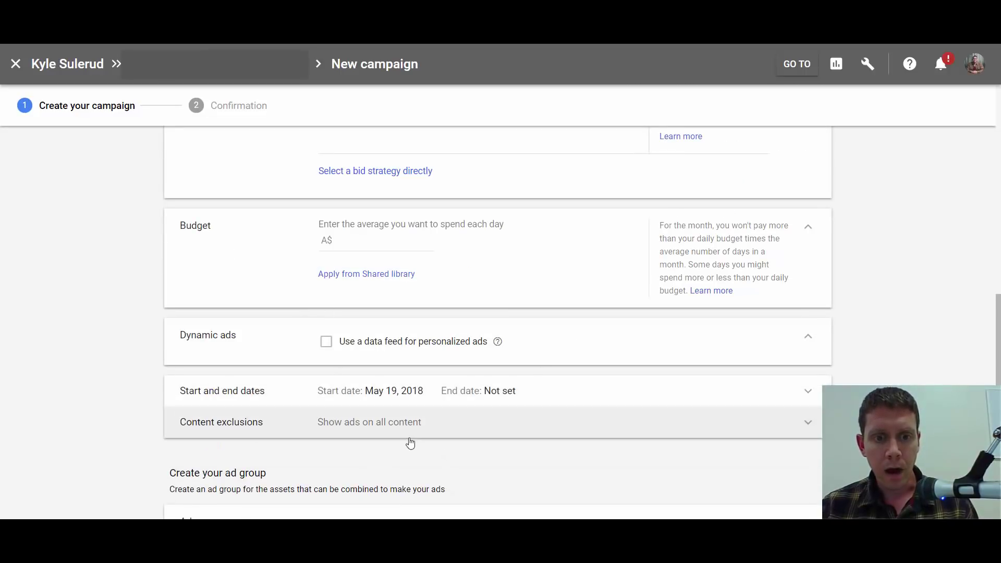
scroll(410, 443, down, 2)
click(529, 353)
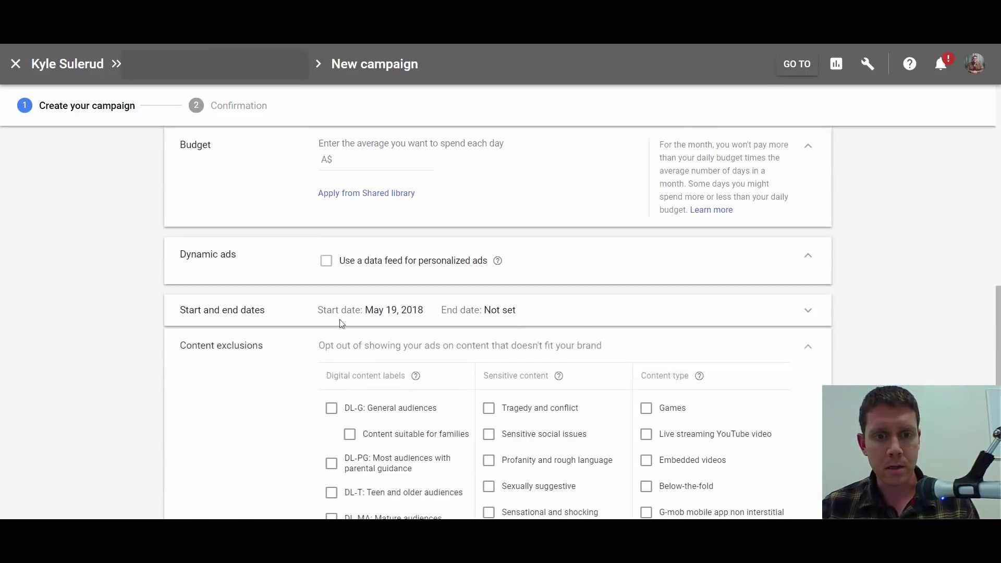
scroll(312, 326, down, 2)
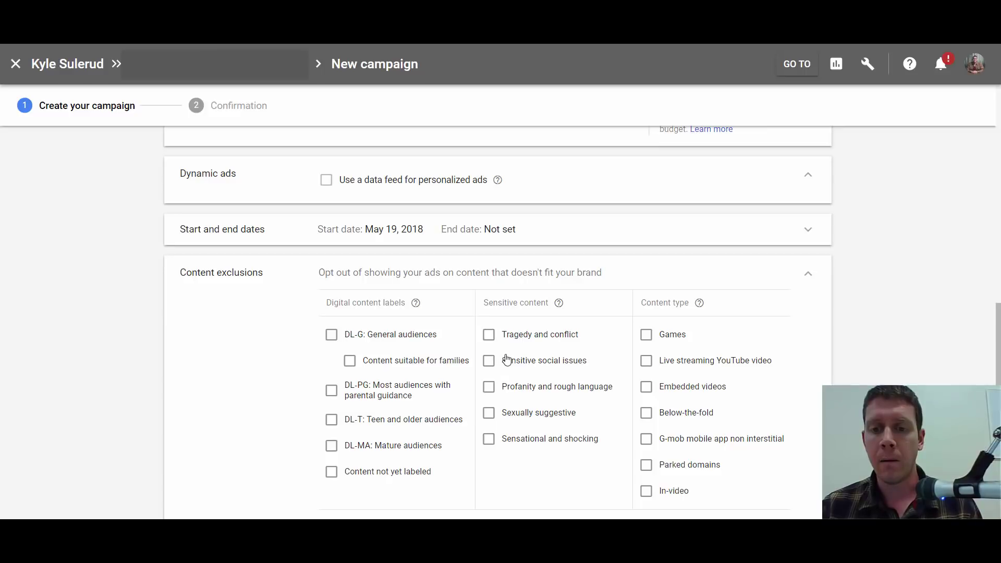
scroll(503, 360, down, 2)
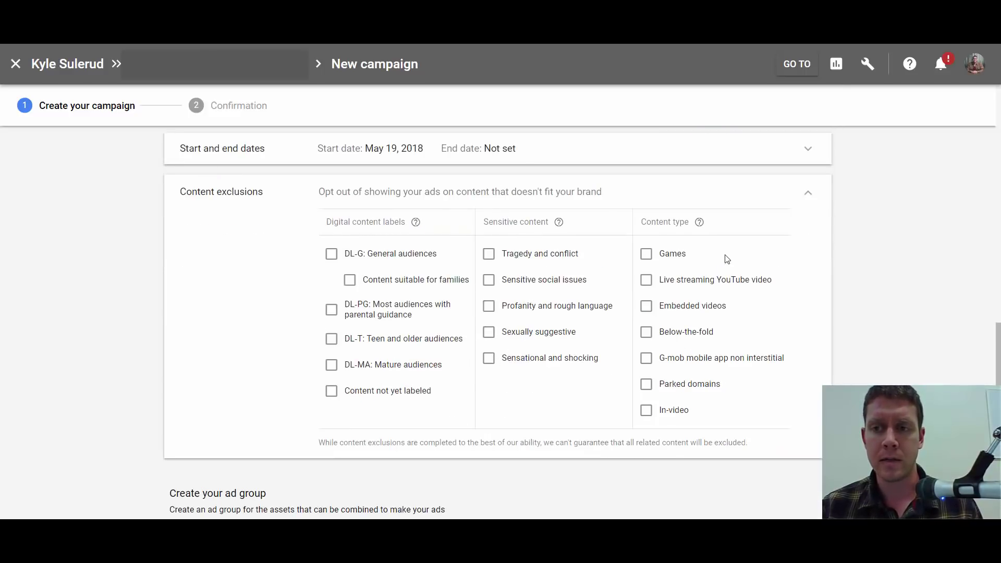
scroll(672, 235, down, 2)
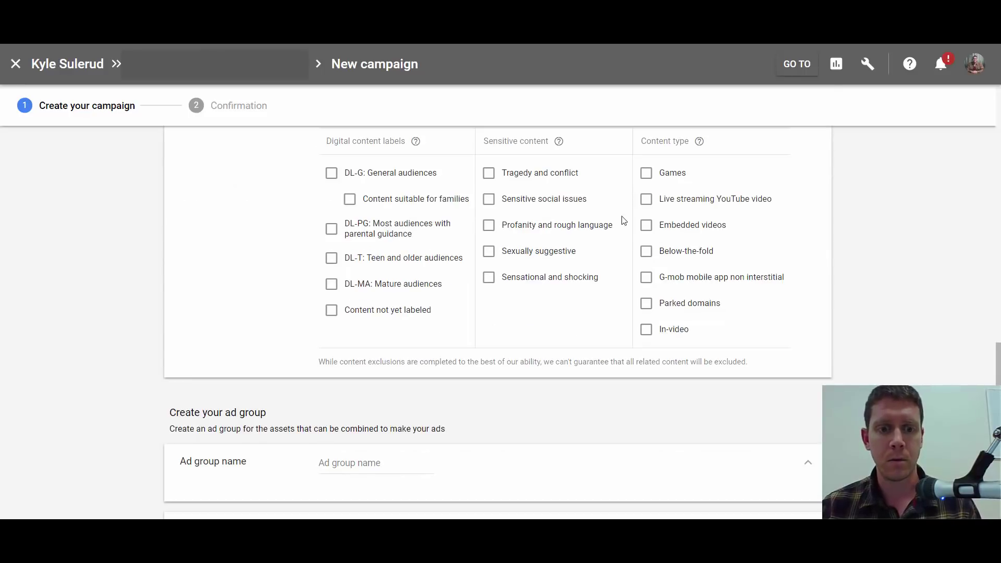
scroll(610, 225, down, 5)
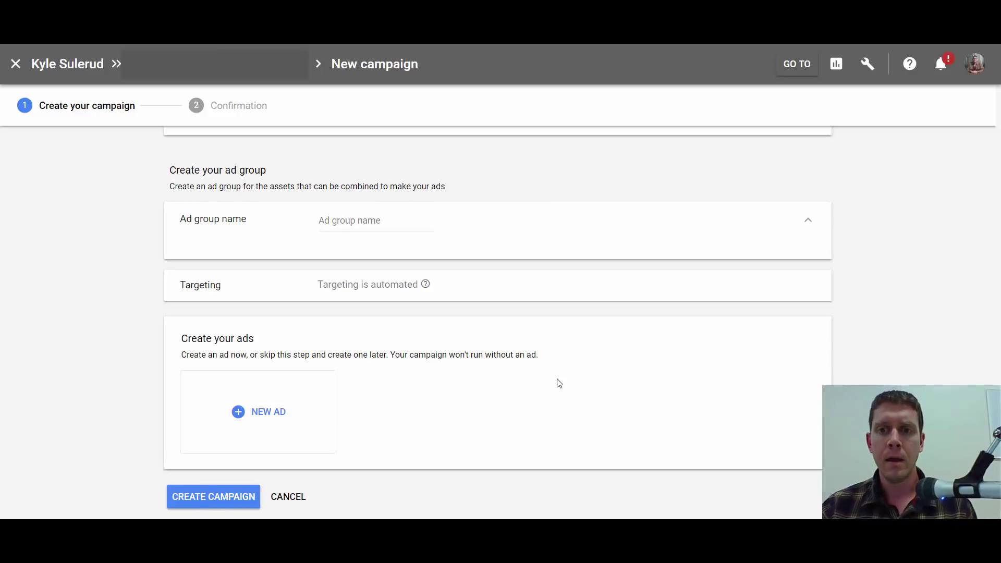
scroll(536, 328, up, 15)
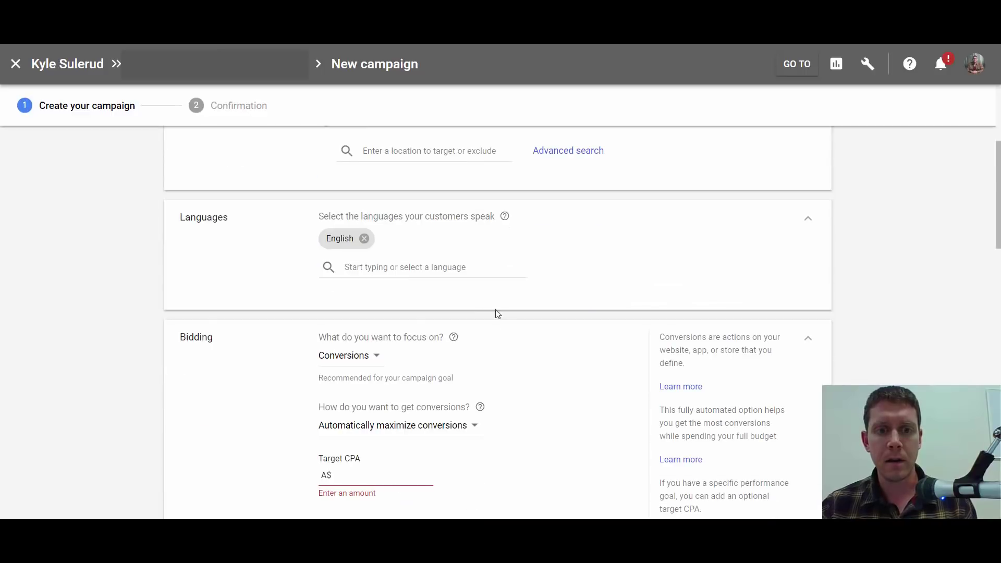
scroll(475, 264, up, 3)
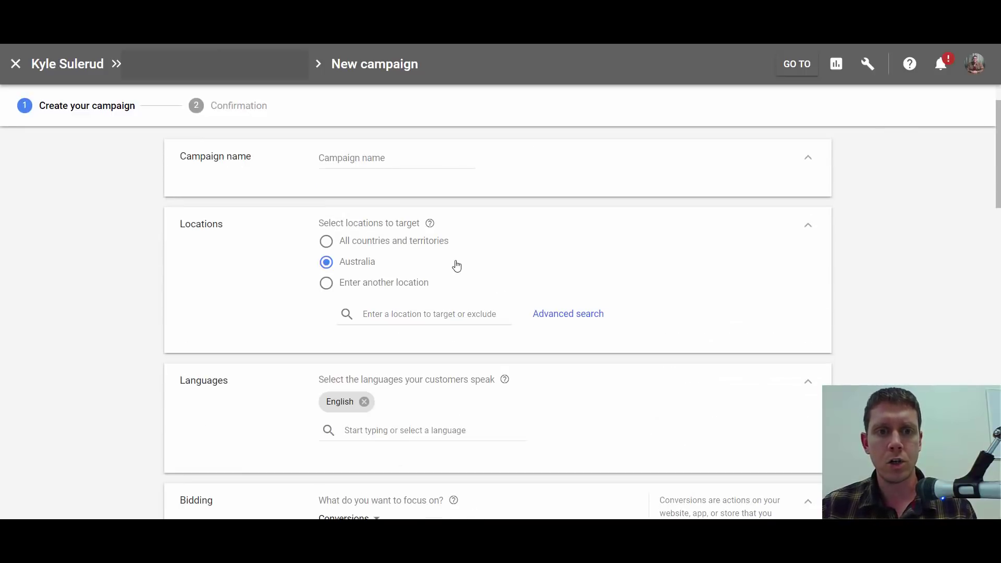
scroll(465, 264, down, 3)
scroll(493, 431, down, 3)
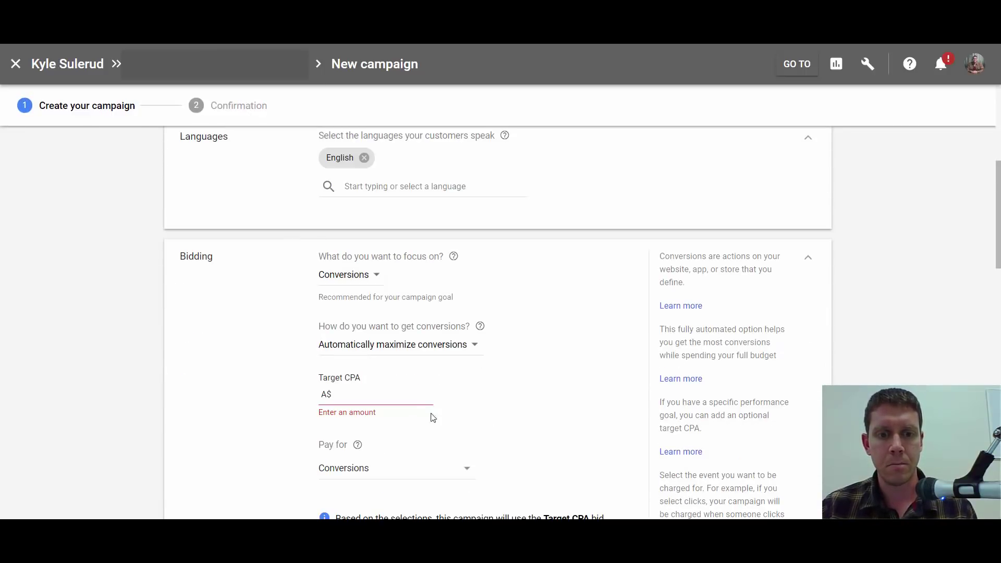
click(469, 395)
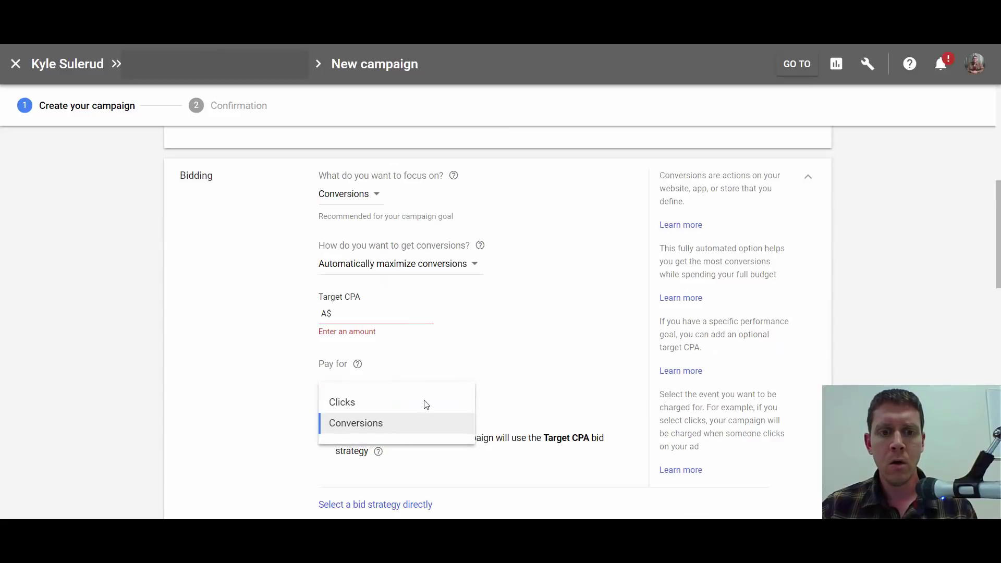
click(286, 425)
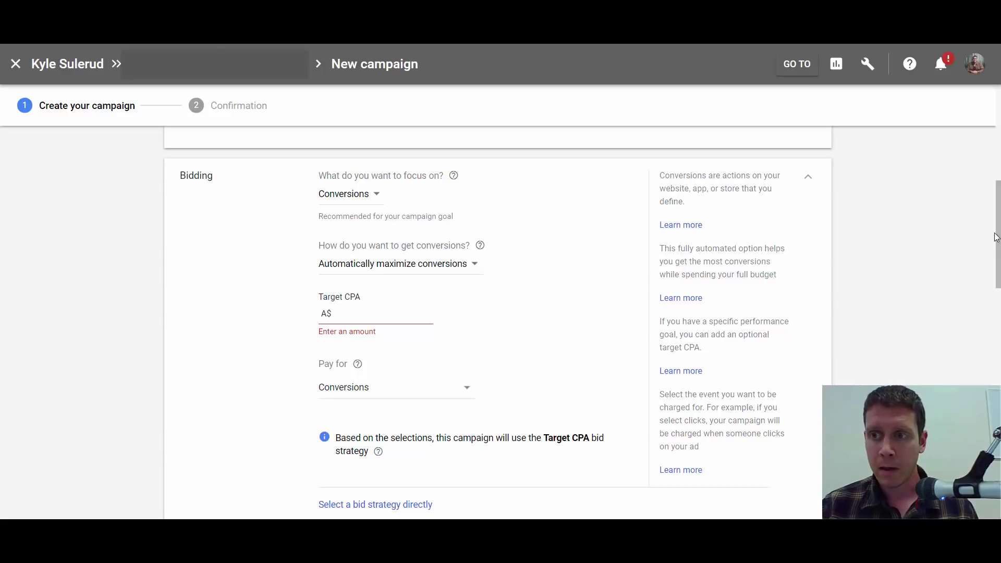
scroll(995, 237, down, 1)
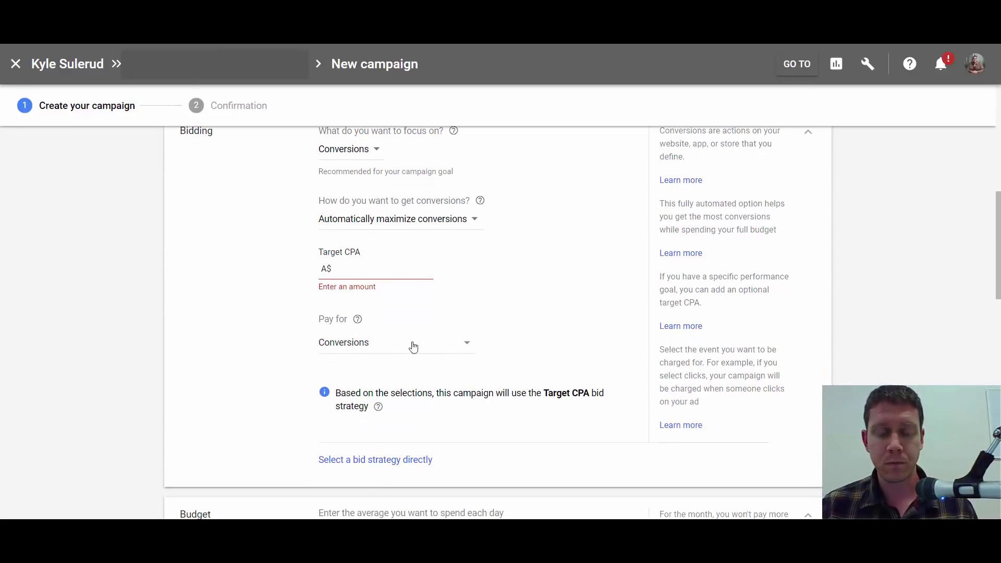
click(458, 346)
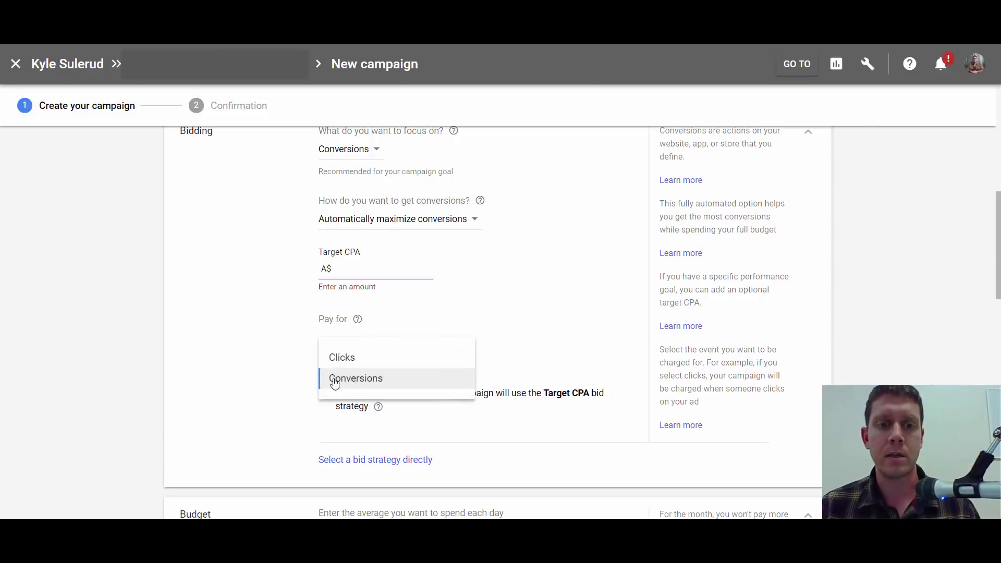
click(396, 378)
scroll(553, 364, down, 8)
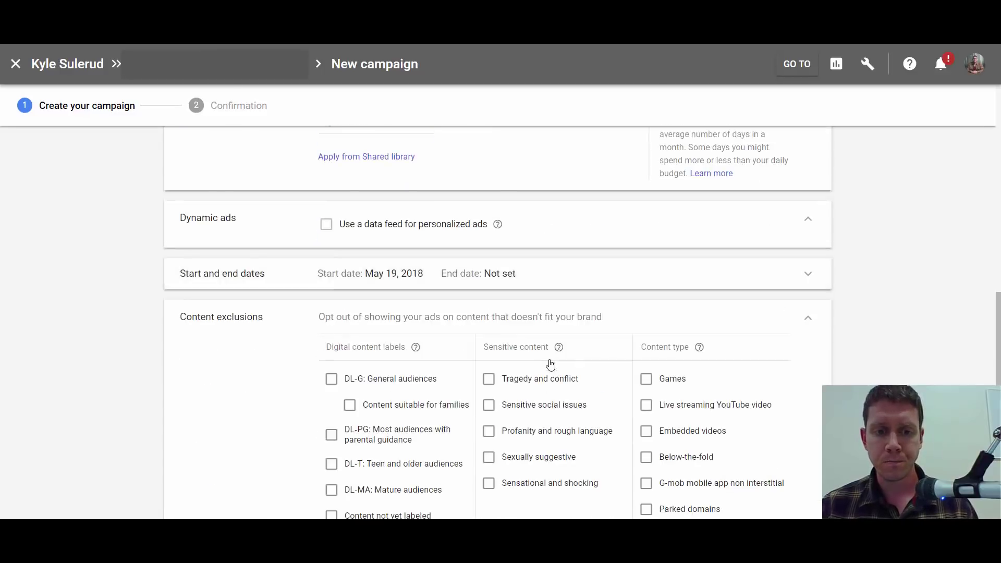
scroll(551, 364, down, 9)
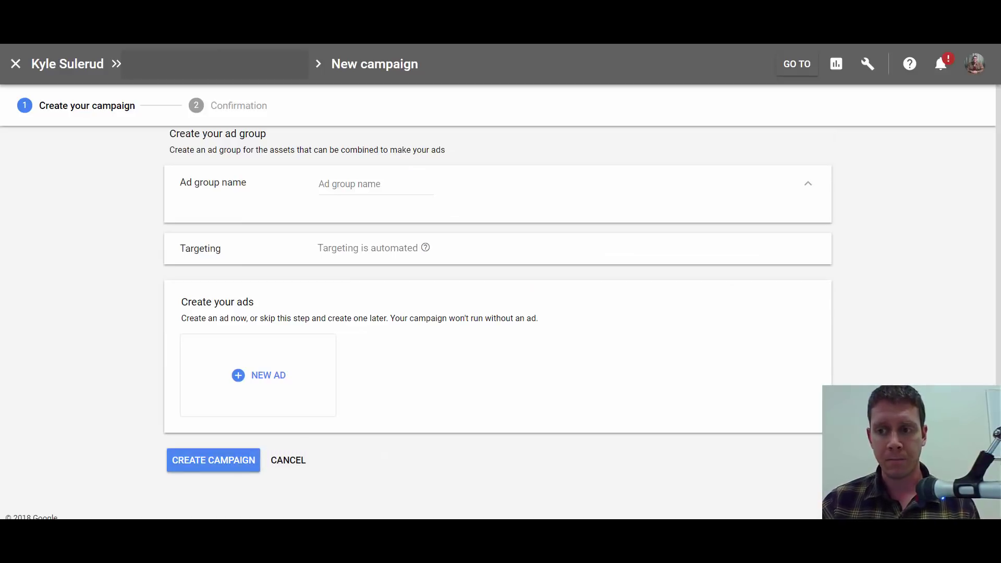
scroll(623, 281, up, 15)
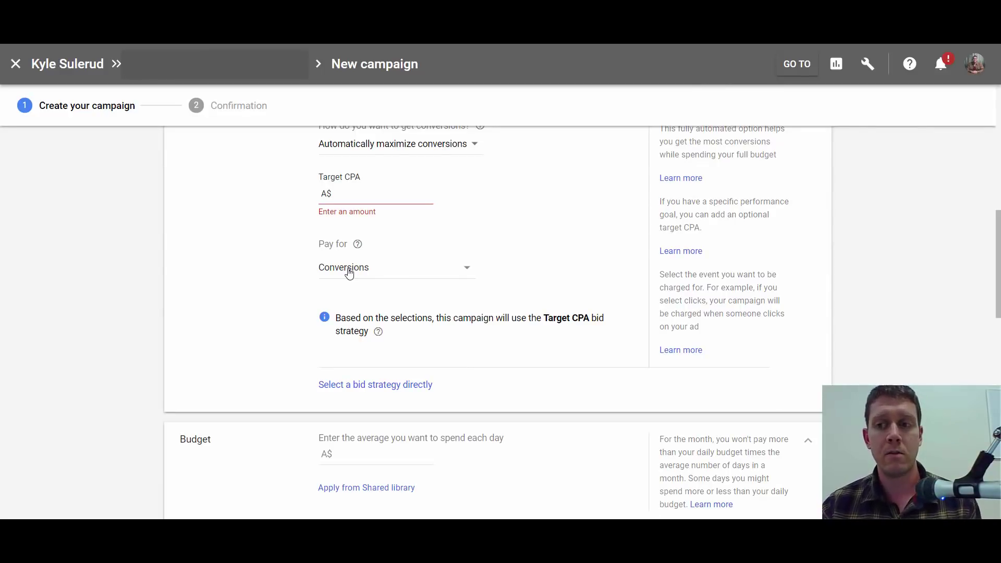
Scroll through the campaign settings form to review the configuration
scroll(431, 266, down, 5)
scroll(424, 264, up, 5)
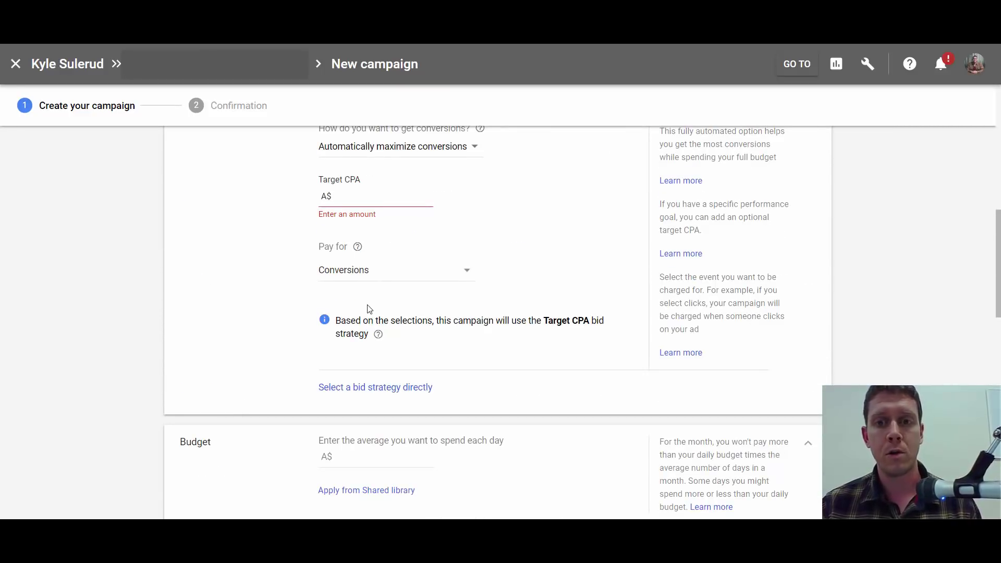
scroll(327, 243, up, 3)
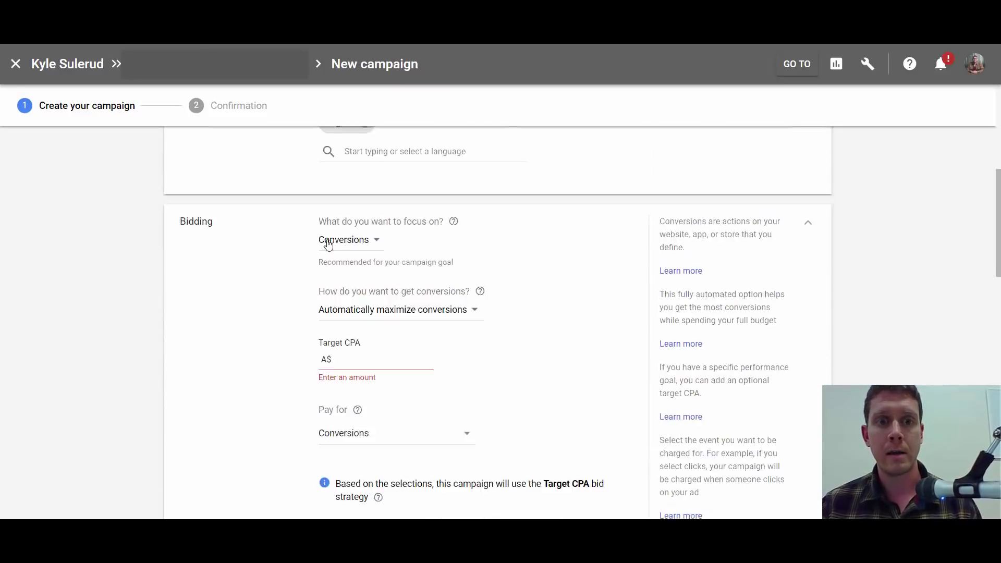
scroll(328, 243, up, 2)
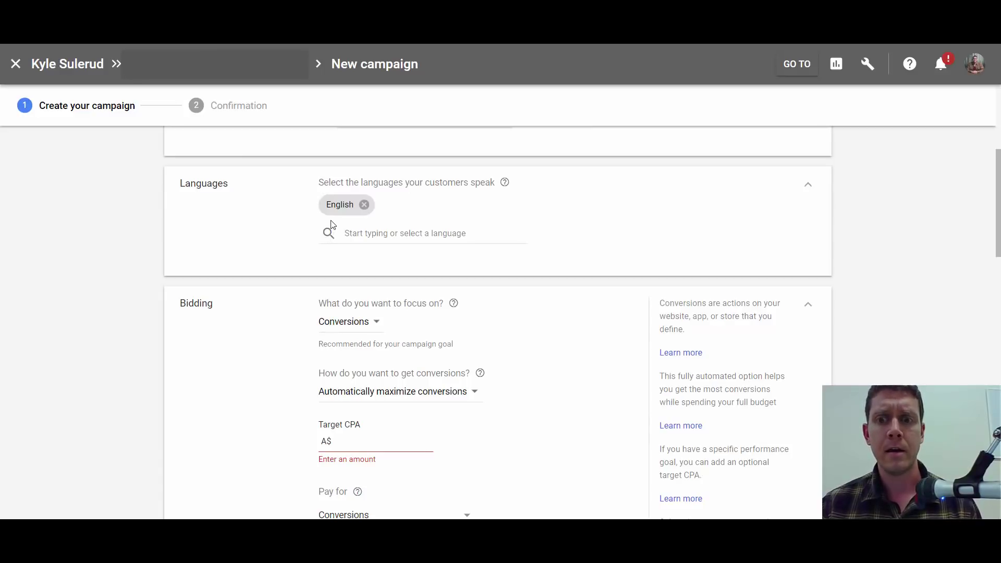